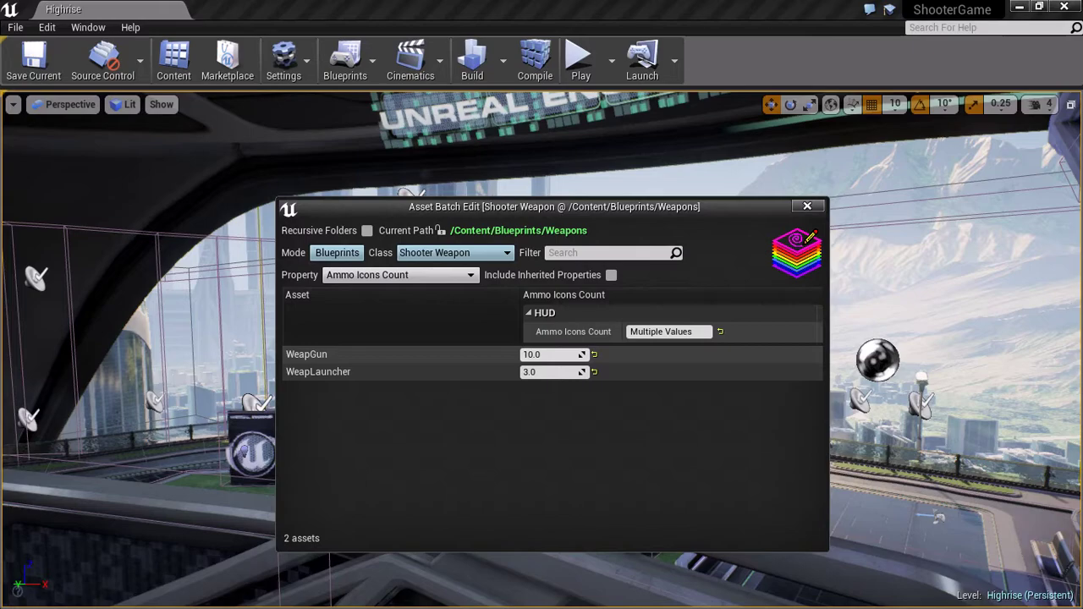
- Open the Content Browser and close the Asset Batch Edit window for the Weapons blueprints
{"action": "left_click_drag", "start_coordinate": [554, 207], "coordinate": [598, 239]}
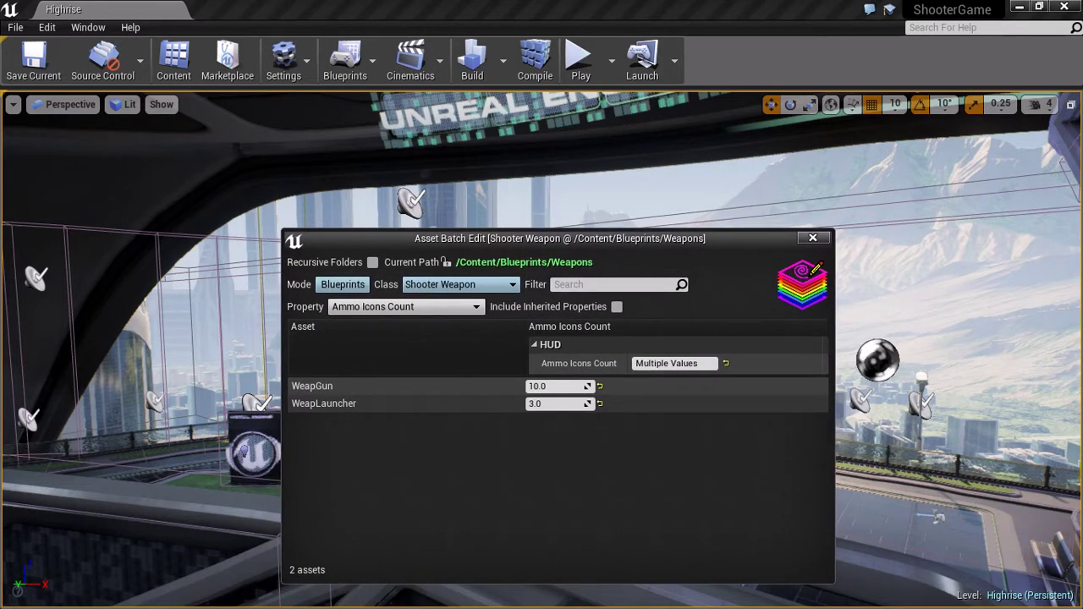
{"action": "left_click_drag", "start_coordinate": [598, 238], "coordinate": [618, 227]}
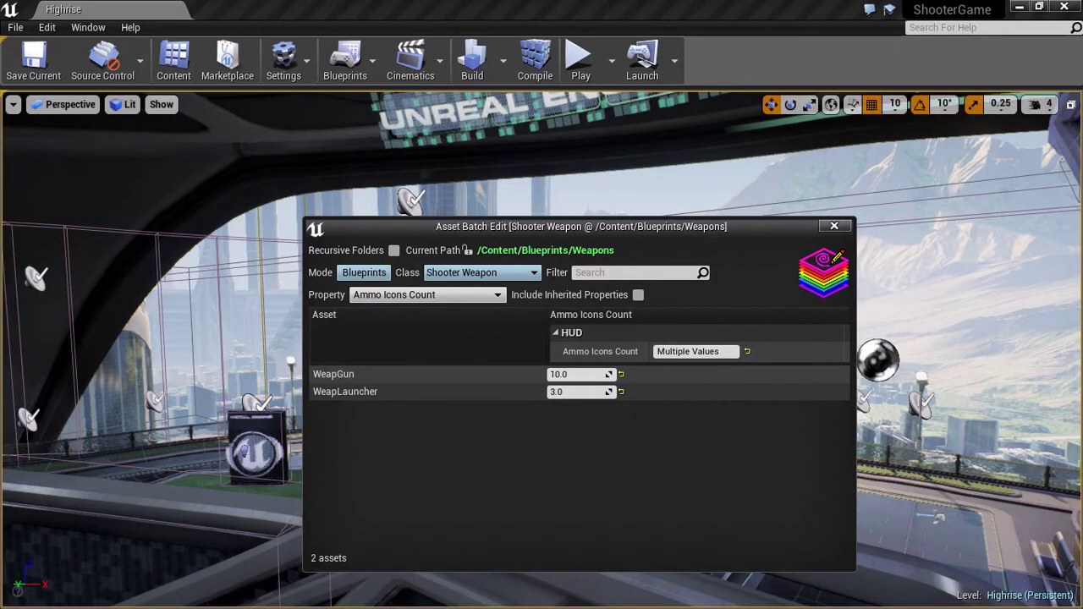
{"action": "left_click", "coordinate": [174, 57]}
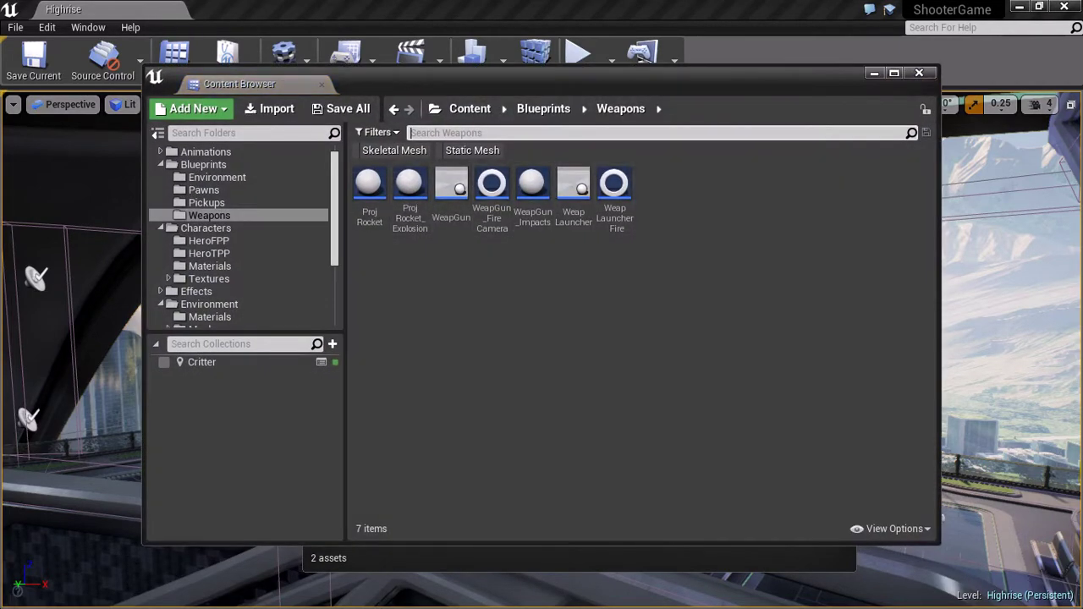
{"action": "left_click_drag", "start_coordinate": [508, 78], "coordinate": [355, 136]}
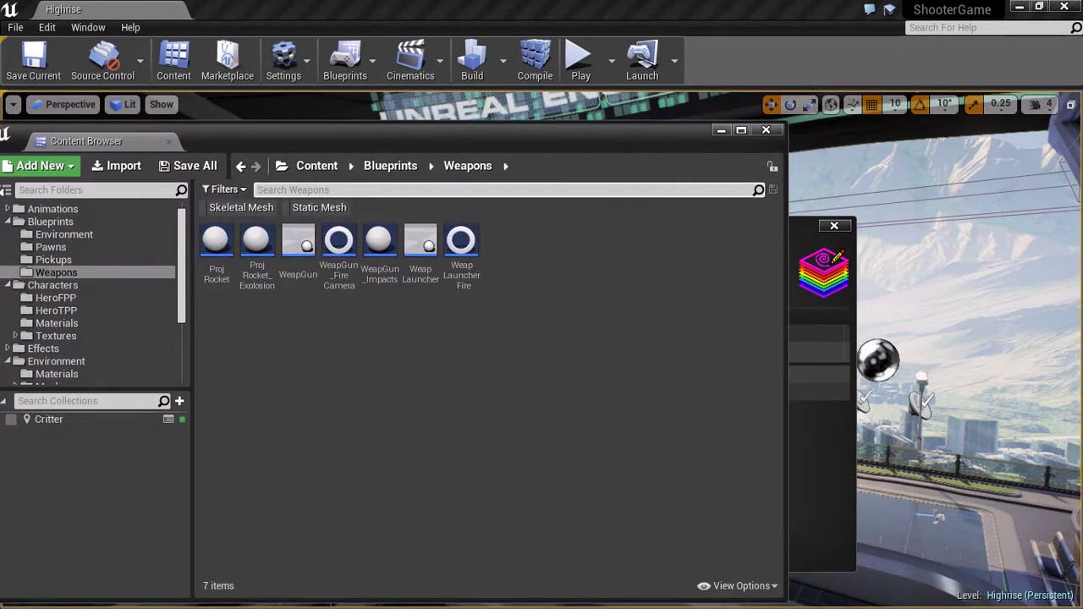
{"action": "left_click_drag", "start_coordinate": [809, 226], "coordinate": [995, 217]}
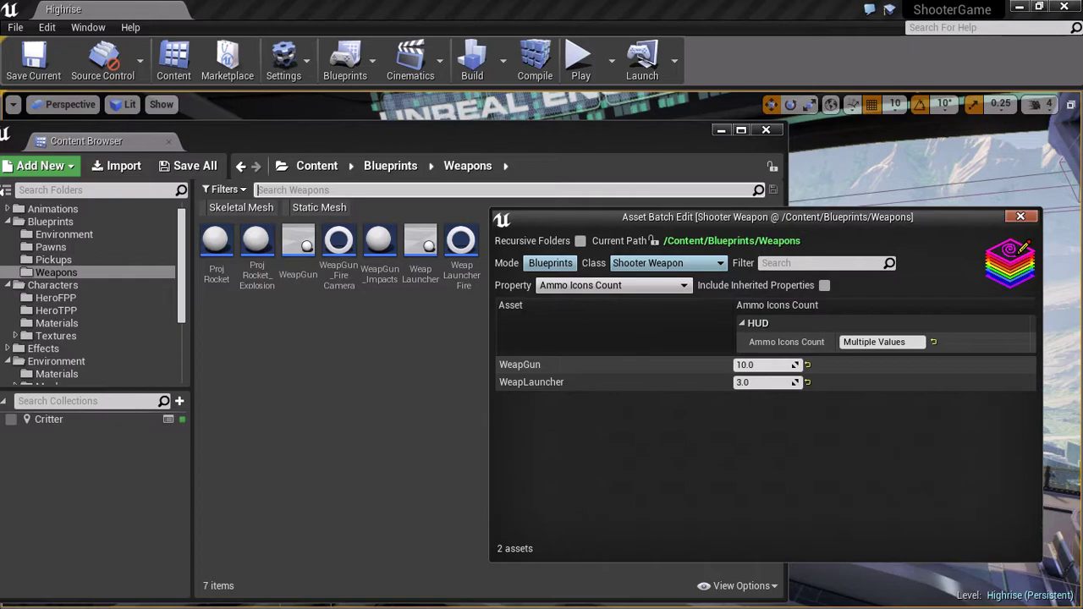
{"action": "left_click", "coordinate": [1020, 217]}
{"action": "left_click_drag", "start_coordinate": [364, 136], "coordinate": [423, 147]}
- Show the contents of the Environment/Meshes folder and enlarge the folder tree area of the Content Browser
{"action": "scroll", "coordinate": [110, 348], "scroll_direction": "down", "scroll_amount": 2}
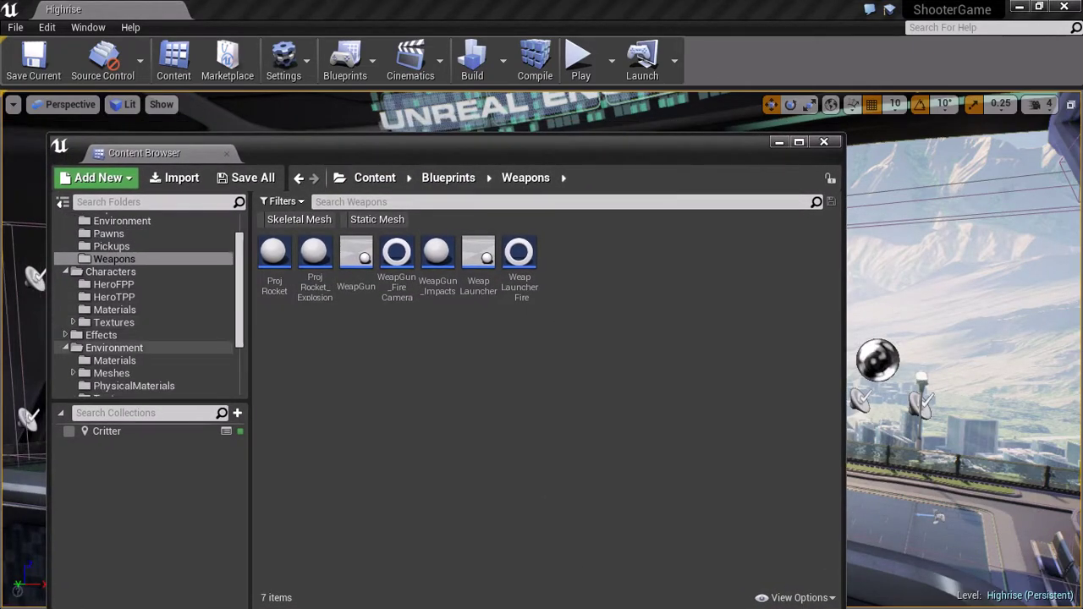
{"action": "scroll", "coordinate": [110, 343], "scroll_direction": "up", "scroll_amount": 3}
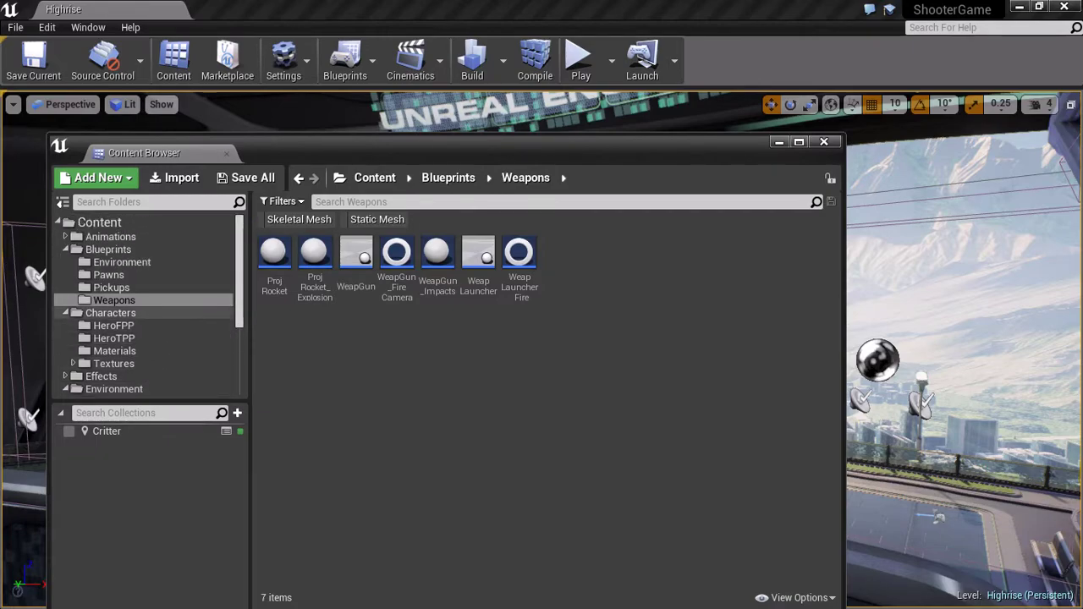
{"action": "scroll", "coordinate": [110, 275], "scroll_direction": "down", "scroll_amount": 2}
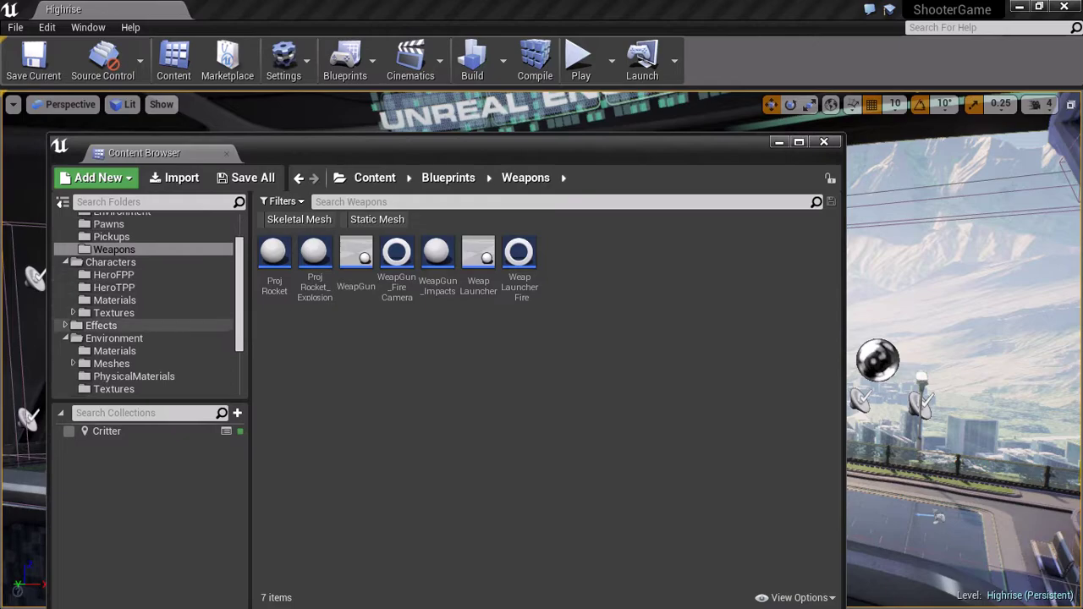
{"action": "left_click", "coordinate": [111, 363]}
{"action": "scroll", "coordinate": [143, 321], "scroll_direction": "down", "scroll_amount": 2}
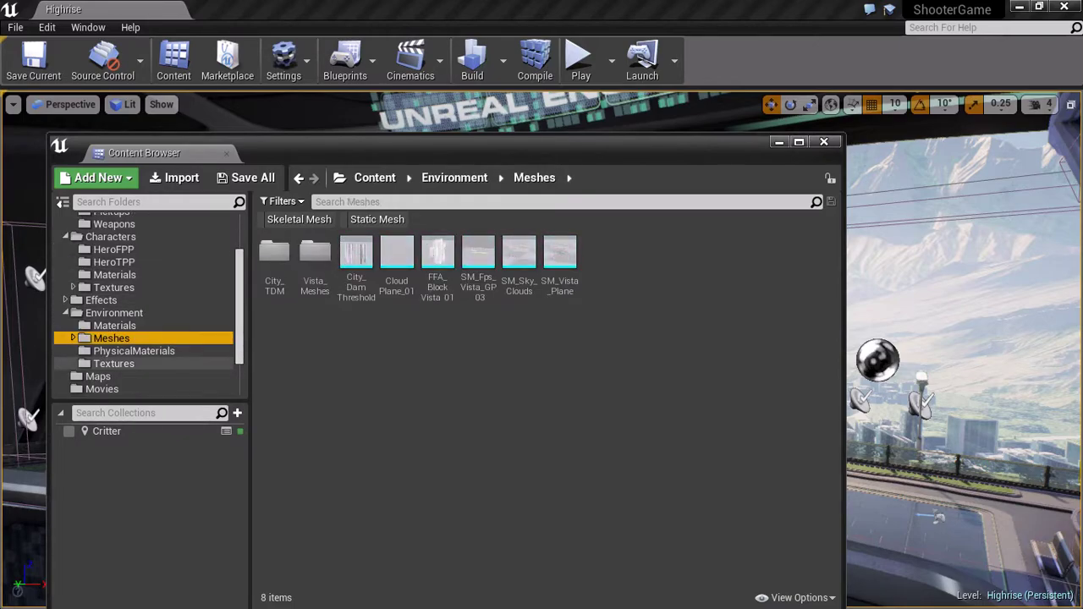
{"action": "scroll", "coordinate": [144, 322], "scroll_direction": "up", "scroll_amount": 2}
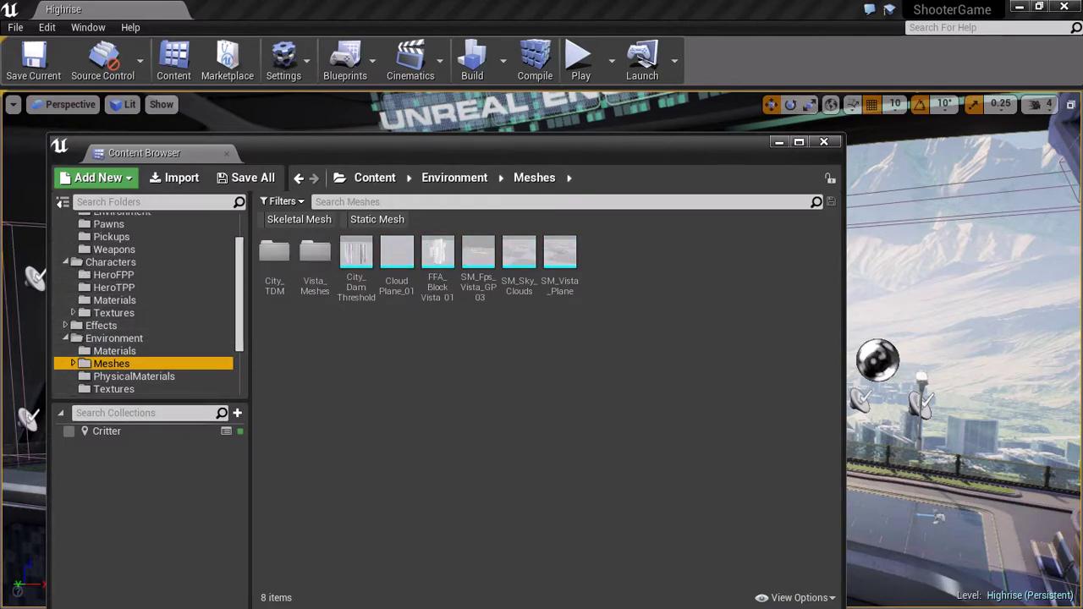
{"action": "left_click_drag", "start_coordinate": [148, 403], "coordinate": [148, 503]}
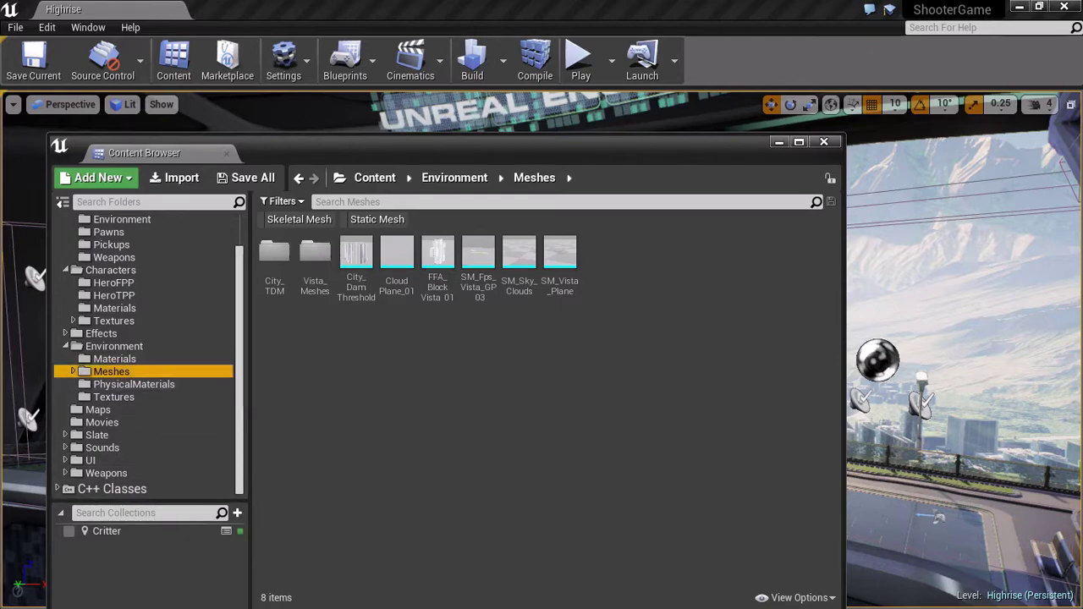
- Start batch editing the assets of the Meshes folder, using Assets mode and the Static Mesh class
{"action": "right_click", "coordinate": [139, 372]}
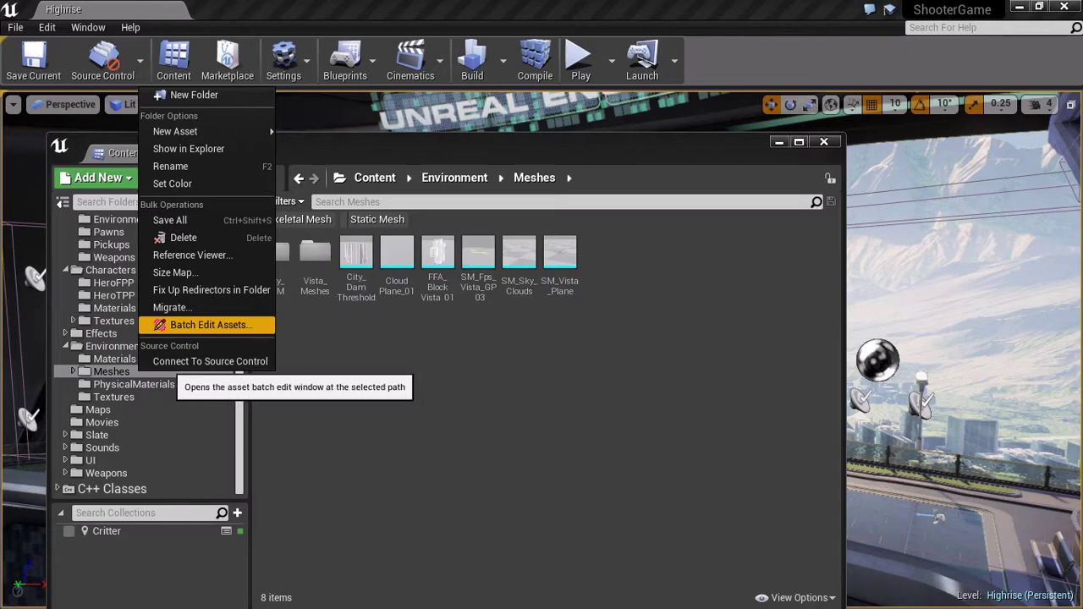
{"action": "left_click", "coordinate": [208, 325]}
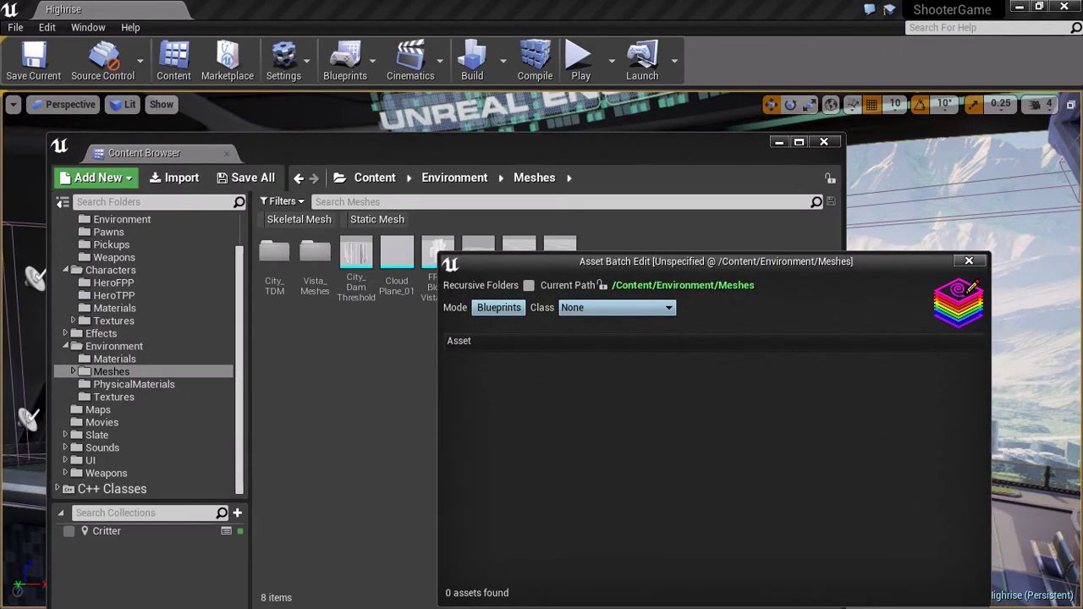
{"action": "left_click", "coordinate": [499, 307]}
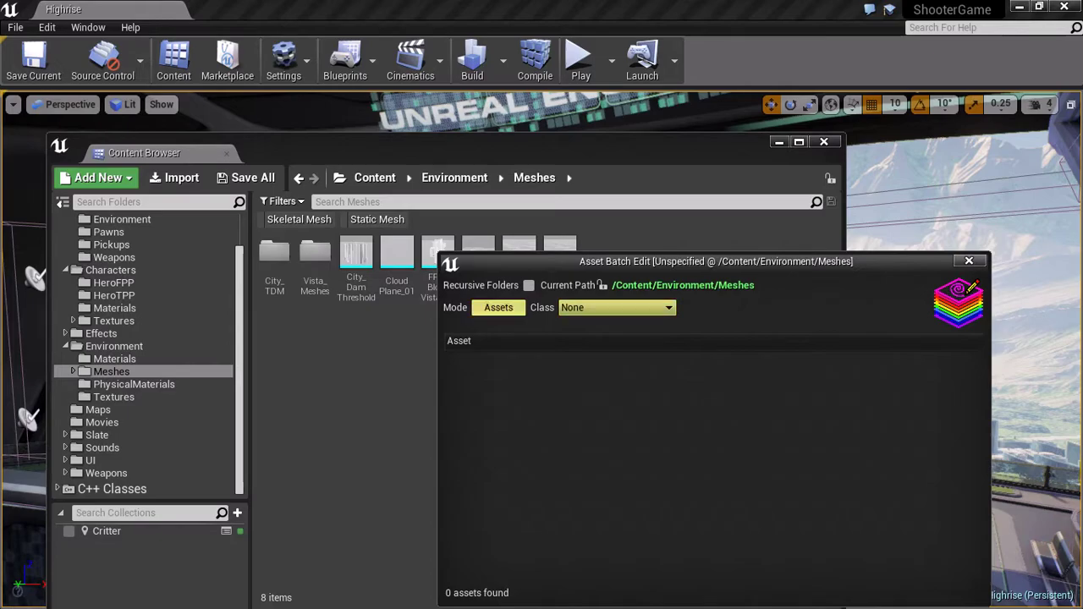
{"action": "left_click", "coordinate": [617, 307]}
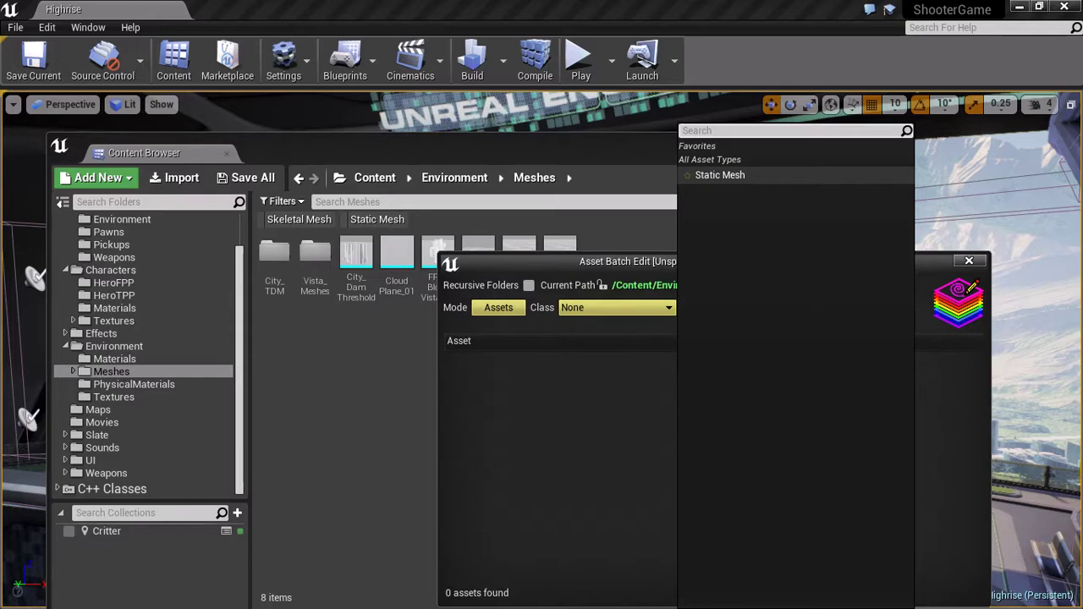
{"action": "left_click", "coordinate": [721, 174]}
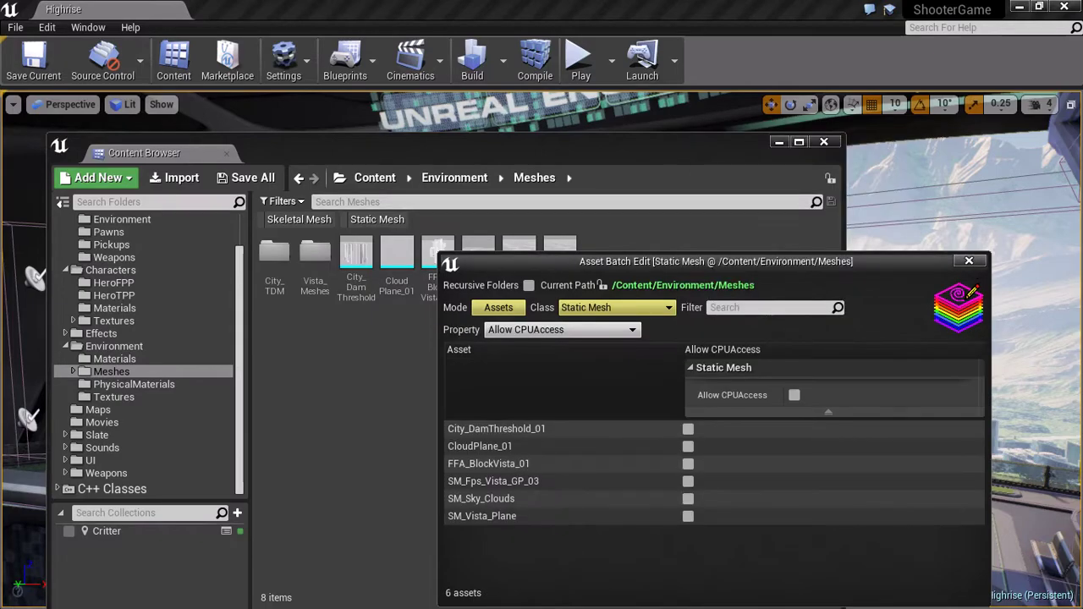
- Place the two windows side by side, view the Vista_Meshes subfolder, and return to the Meshes folder
{"action": "left_click_drag", "start_coordinate": [716, 260], "coordinate": [913, 210]}
{"action": "left_click_drag", "start_coordinate": [722, 211], "coordinate": [664, 233]}
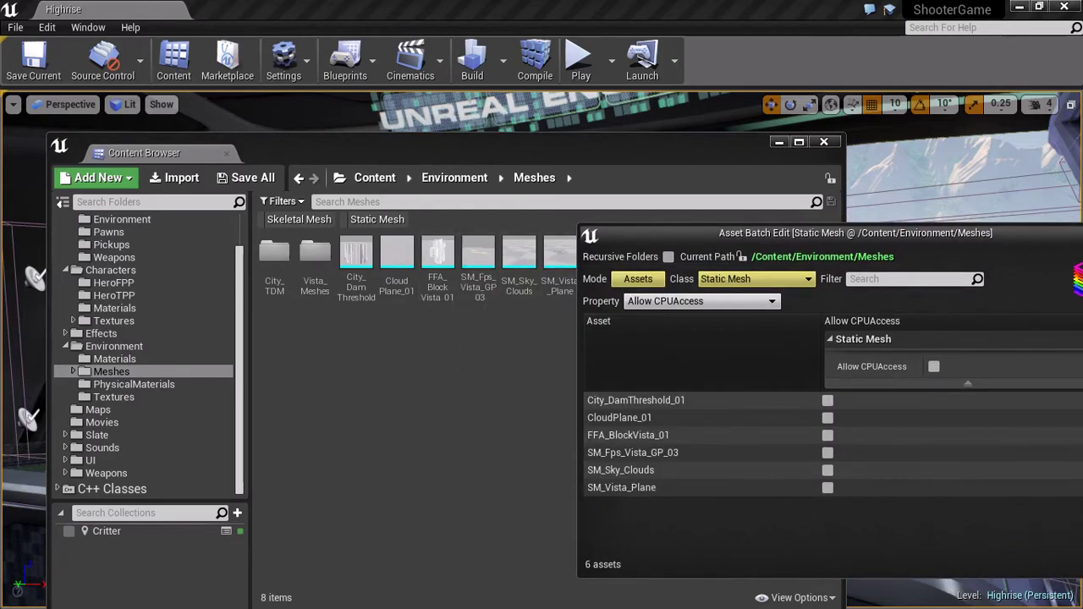
{"action": "left_click_drag", "start_coordinate": [436, 147], "coordinate": [384, 115]}
{"action": "left_click", "coordinate": [266, 227]}
{"action": "double_click", "coordinate": [264, 222]}
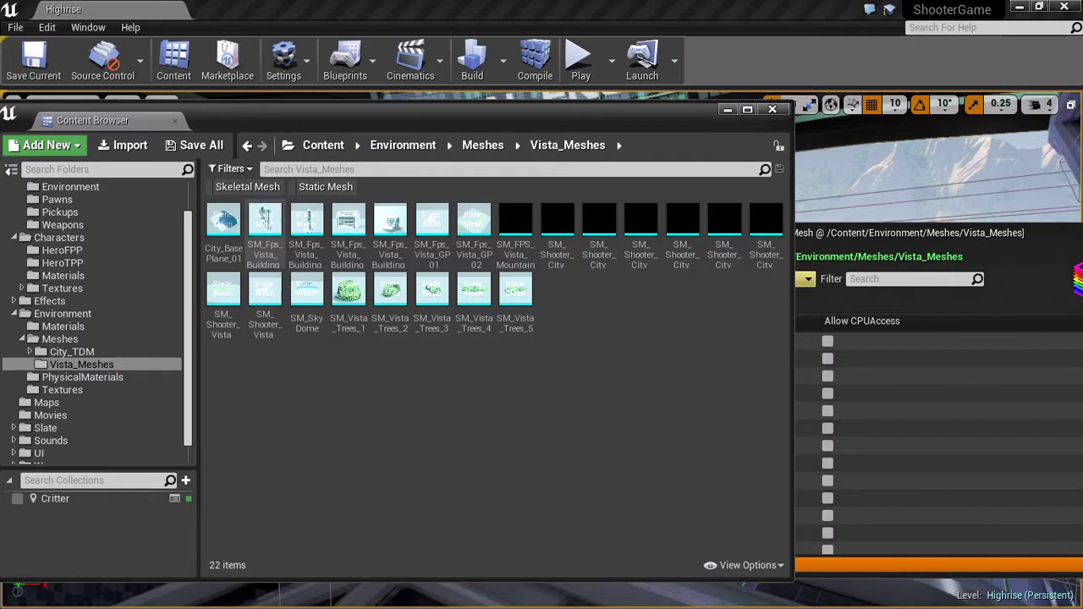
{"action": "left_click", "coordinate": [59, 339]}
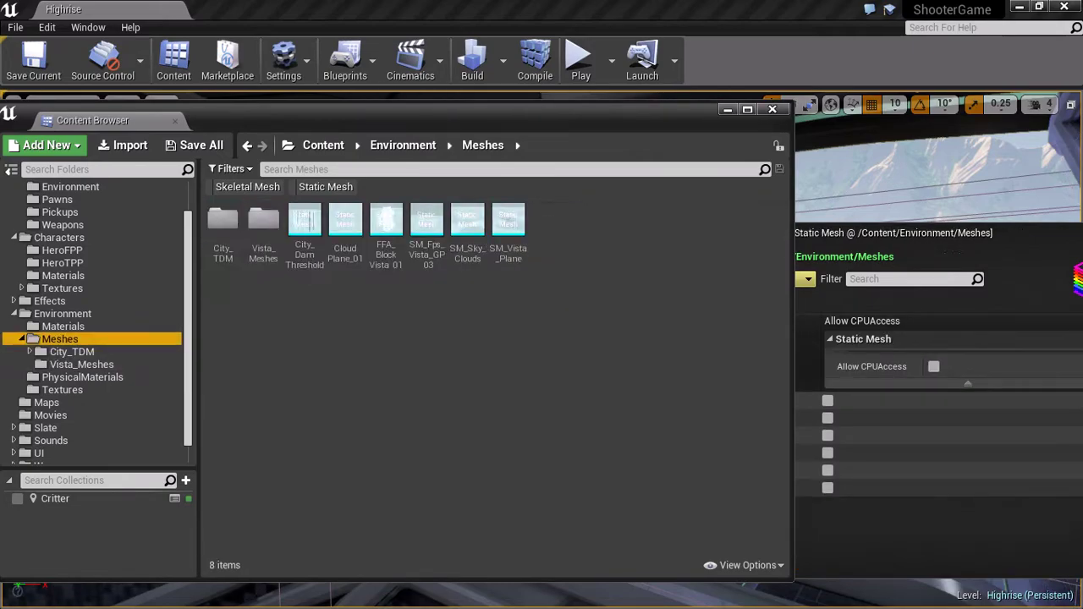
- Enable Recursive Folders in Asset Batch Edit and look through the static meshes listed from all Meshes subfolders
{"action": "left_click_drag", "start_coordinate": [889, 233], "coordinate": [747, 212]}
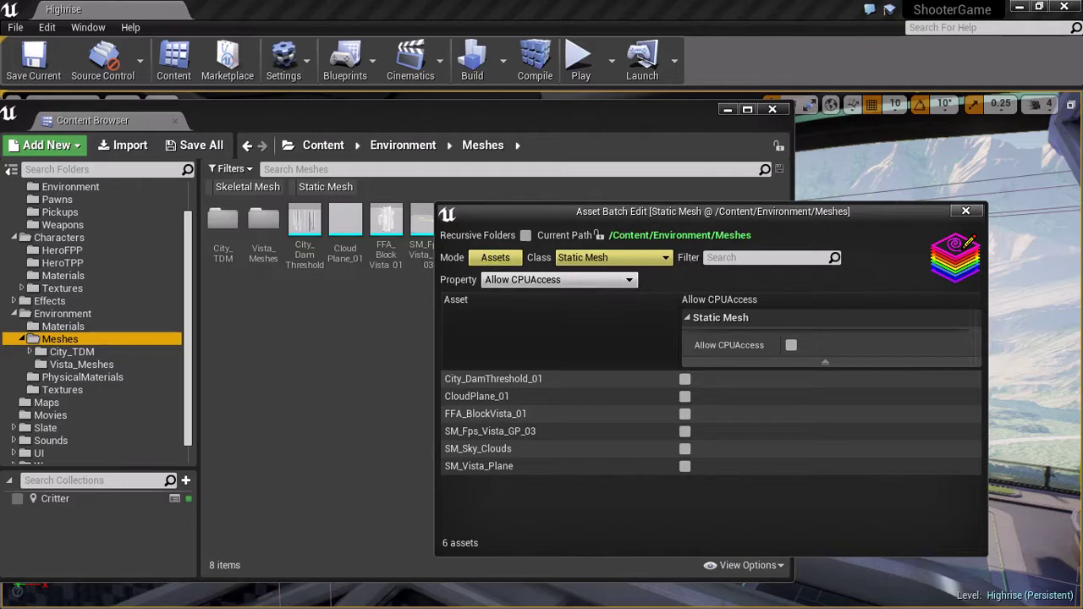
{"action": "left_click", "coordinate": [526, 235]}
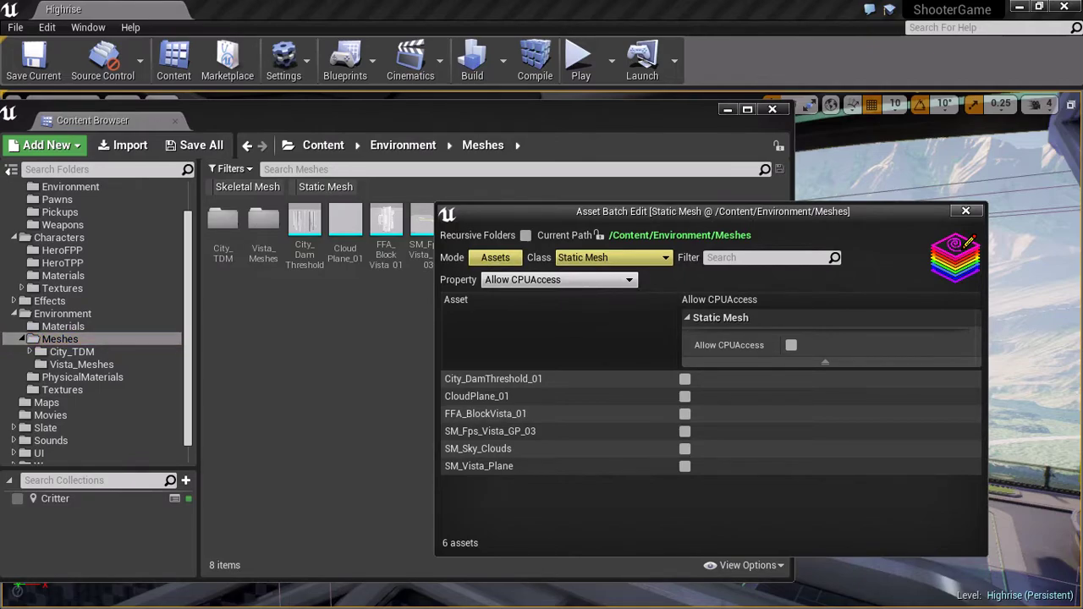
{"action": "scroll", "coordinate": [707, 453], "scroll_direction": "down", "scroll_amount": 10}
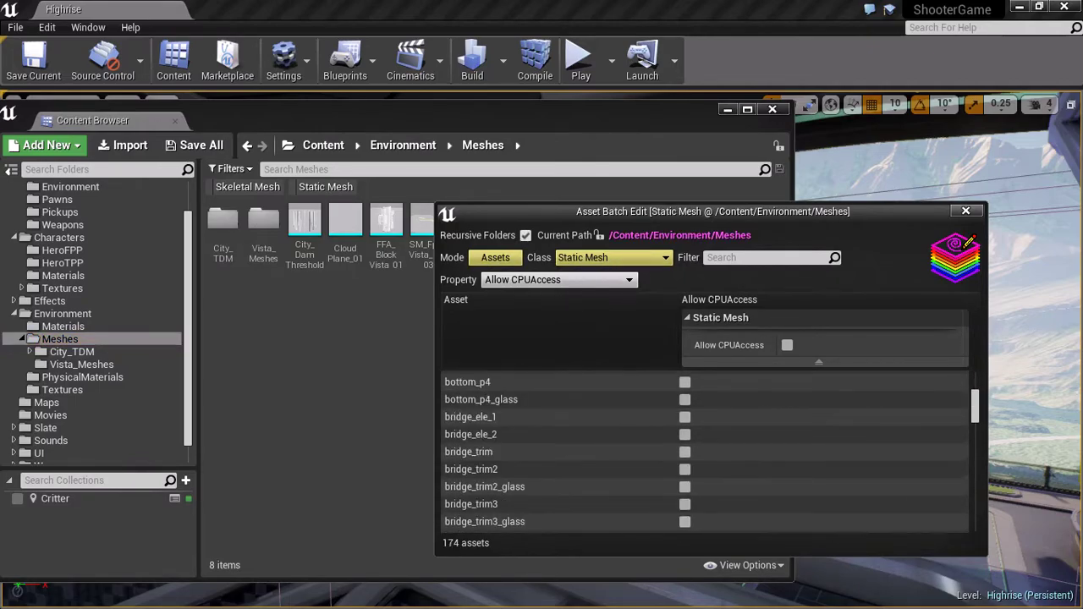
{"action": "mouse_move", "coordinate": [976, 414]}
{"action": "left_mouse_down"}
{"action": "mouse_move", "coordinate": [975, 514]}
{"action": "mouse_move", "coordinate": [975, 406]}
{"action": "left_mouse_up"}
{"action": "scroll", "coordinate": [706, 453], "scroll_direction": "up", "scroll_amount": 3}
{"action": "scroll", "coordinate": [707, 453], "scroll_direction": "down", "scroll_amount": 12}
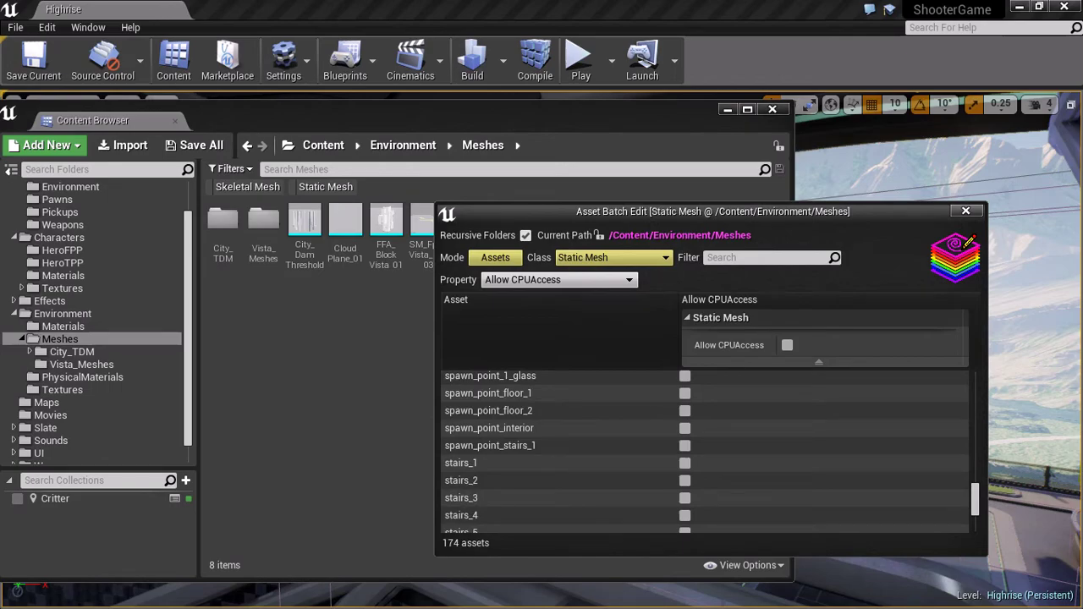
- Enlarge the Asset Batch Edit window vertically and bring the mesh list back to its beginning
{"action": "left_click_drag", "start_coordinate": [713, 203], "coordinate": [713, 110]}
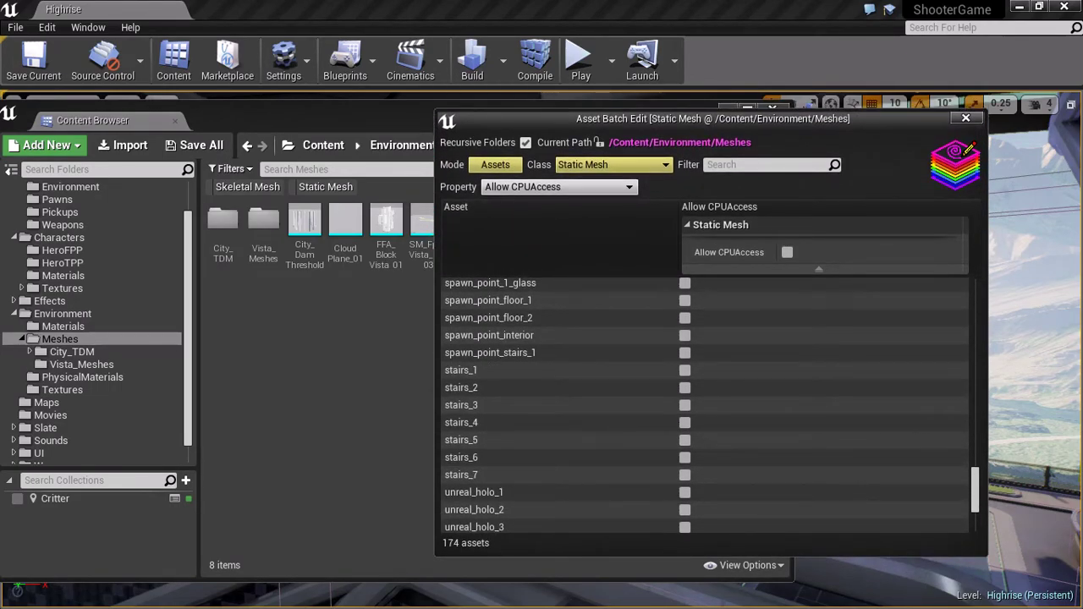
{"action": "left_click_drag", "start_coordinate": [711, 557], "coordinate": [711, 599]}
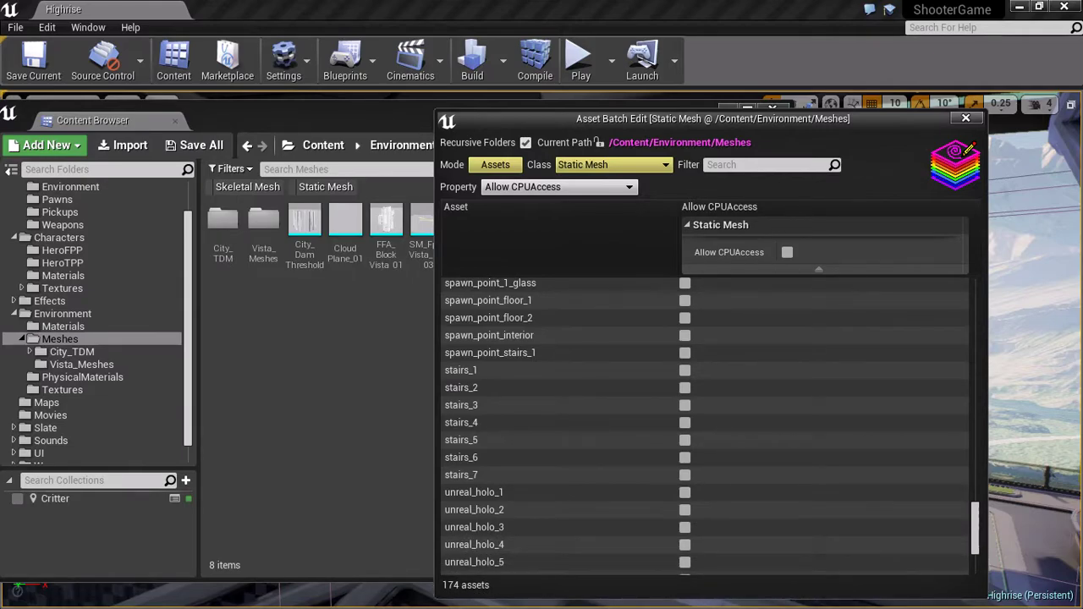
{"action": "scroll", "coordinate": [707, 428], "scroll_direction": "down", "scroll_amount": 5}
{"action": "scroll", "coordinate": [706, 427], "scroll_direction": "up", "scroll_amount": 6}
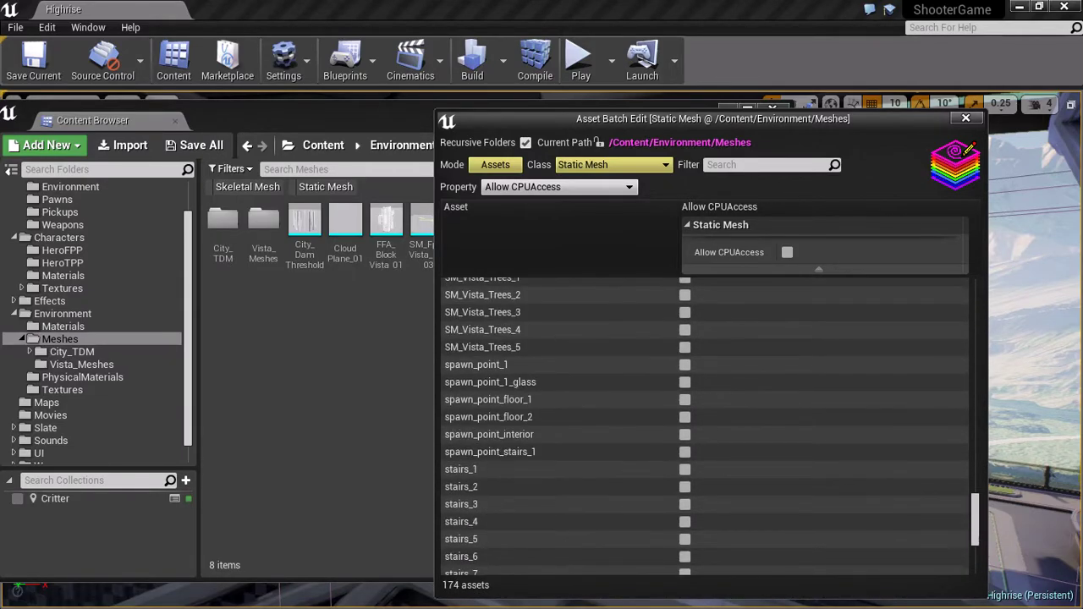
{"action": "left_click_drag", "start_coordinate": [975, 520], "coordinate": [975, 307]}
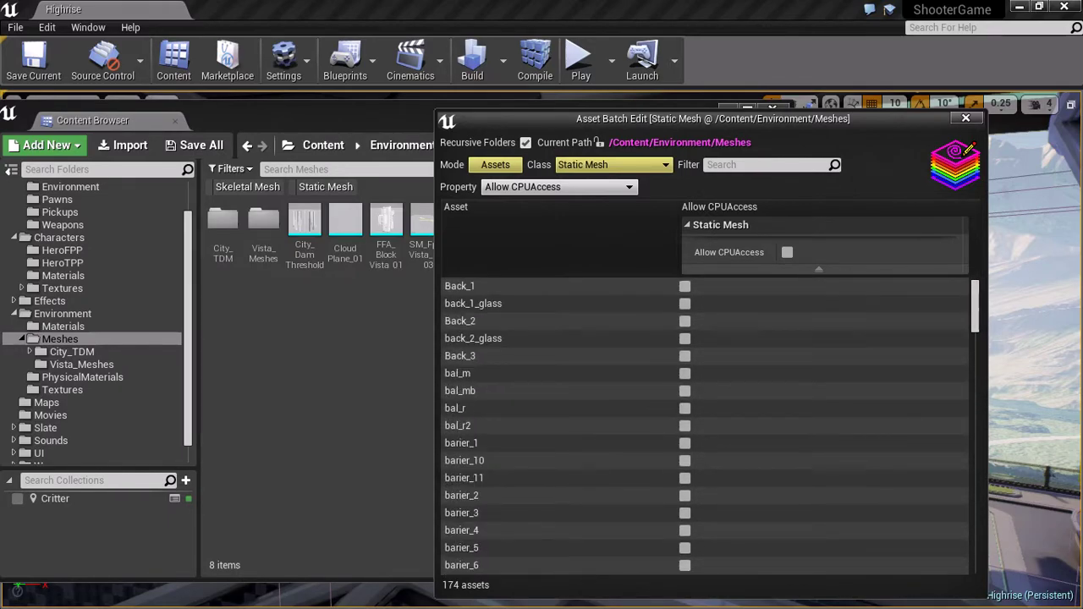
- Choose the Collision Complexity property and set it to Use Complex Collision As Simple for all listed static meshes
{"action": "left_click", "coordinate": [559, 188]}
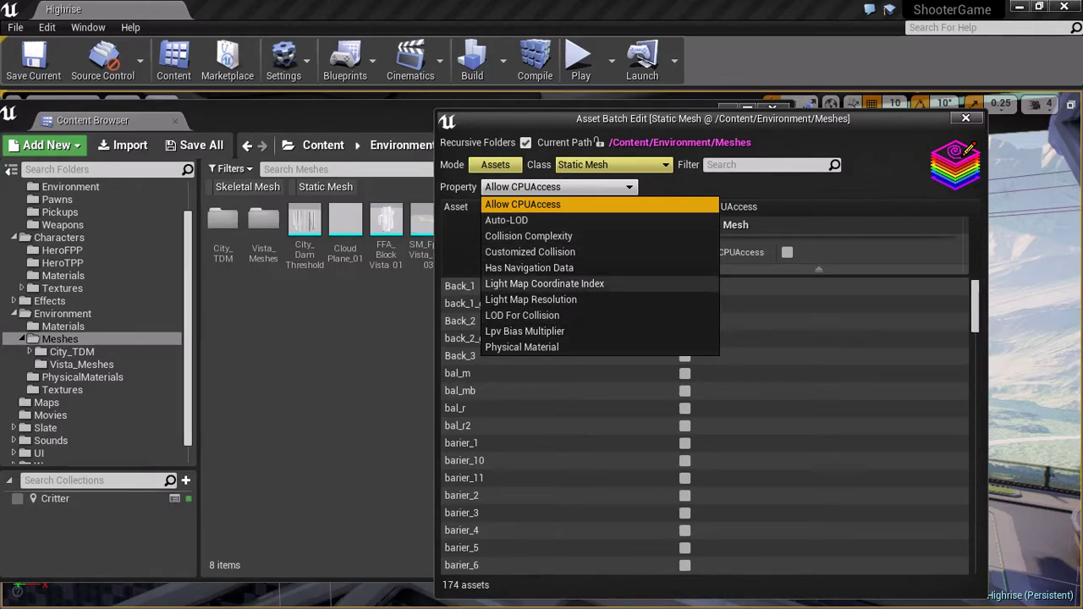
{"action": "left_click", "coordinate": [529, 236]}
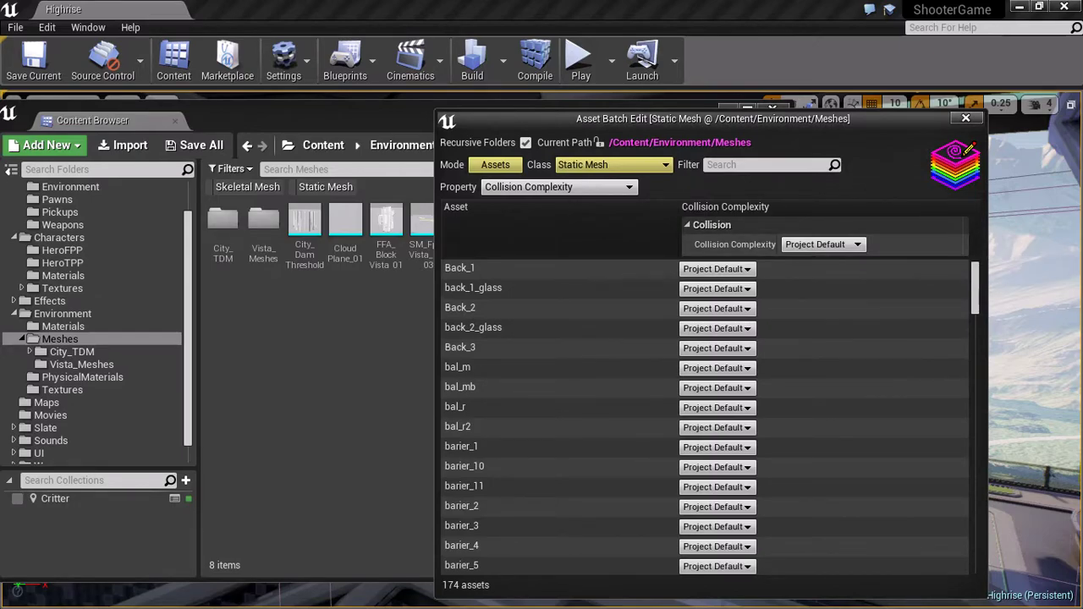
{"action": "scroll", "coordinate": [705, 417], "scroll_direction": "down", "scroll_amount": 4}
{"action": "mouse_move", "coordinate": [975, 307]}
{"action": "left_mouse_down"}
{"action": "mouse_move", "coordinate": [975, 549]}
{"action": "mouse_move", "coordinate": [975, 286]}
{"action": "left_mouse_up"}
{"action": "left_click", "coordinate": [817, 244]}
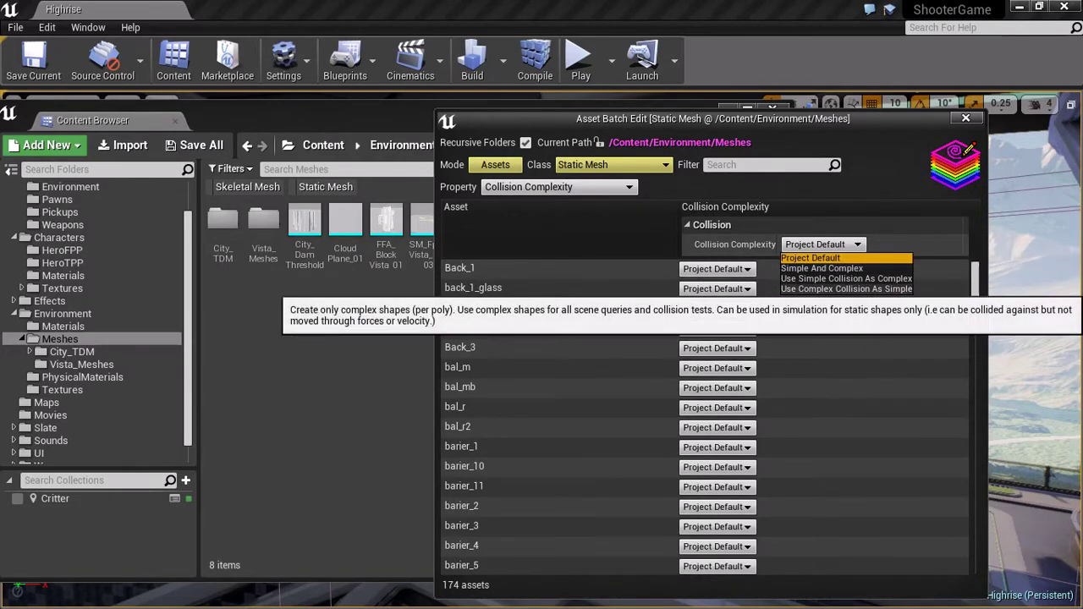
{"action": "left_click", "coordinate": [846, 288]}
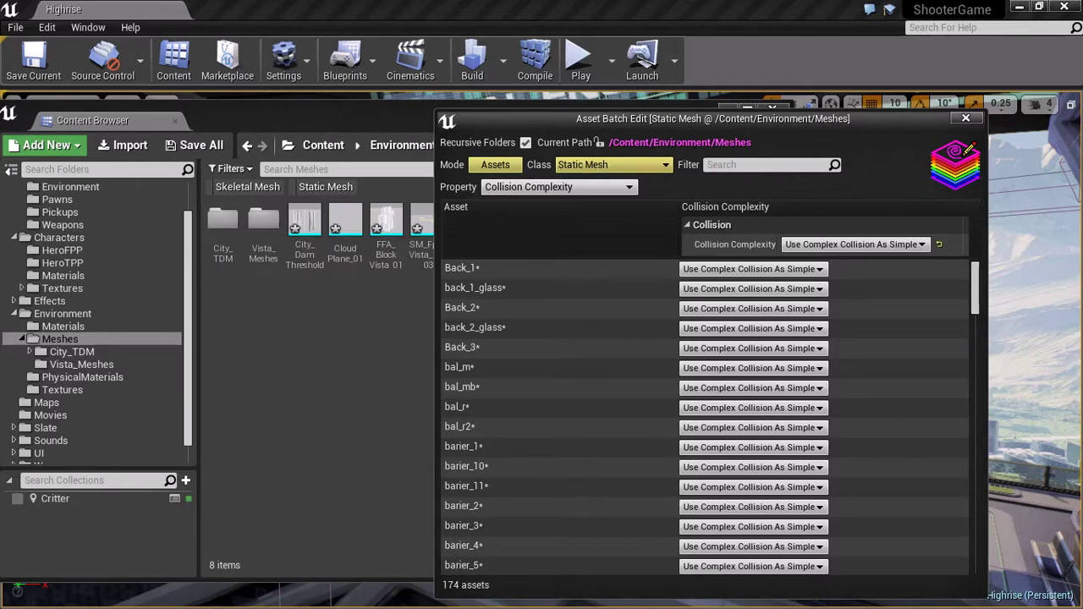
- Inspect the edited meshes in the Vista_Meshes folder and review the list of unsaved content without saving it
{"action": "left_click_drag", "start_coordinate": [713, 119], "coordinate": [784, 102]}
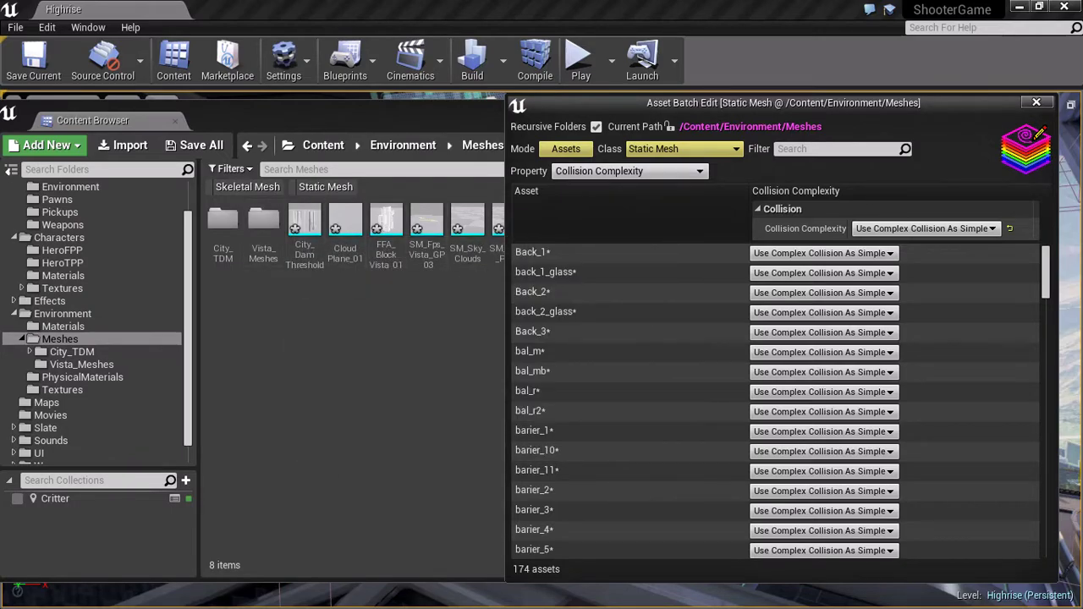
{"action": "left_click", "coordinate": [264, 222]}
{"action": "double_click", "coordinate": [264, 222]}
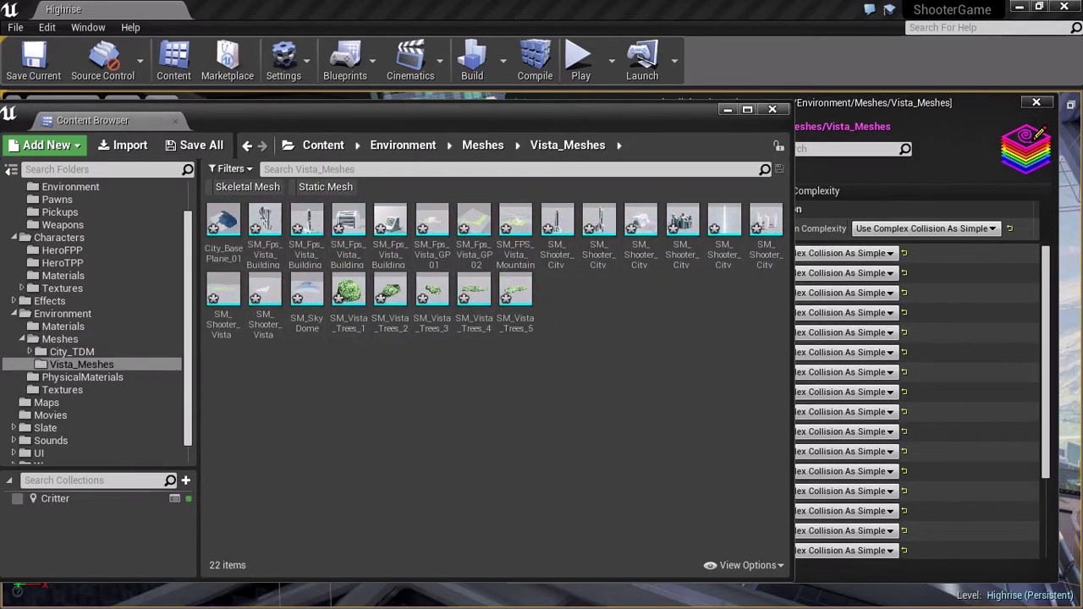
{"action": "left_click", "coordinate": [202, 146]}
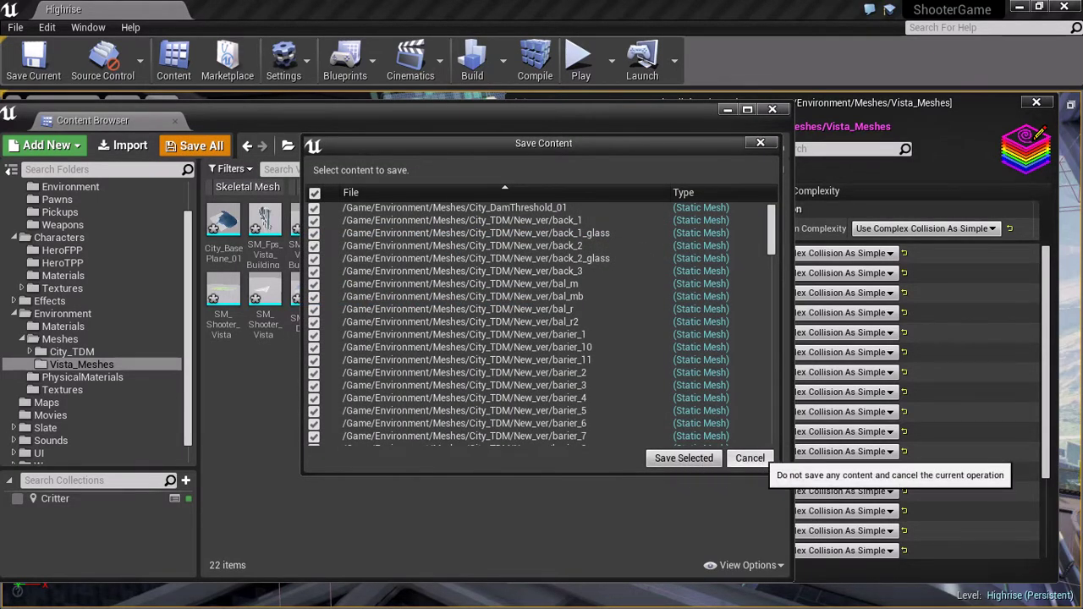
{"action": "left_click", "coordinate": [750, 458]}
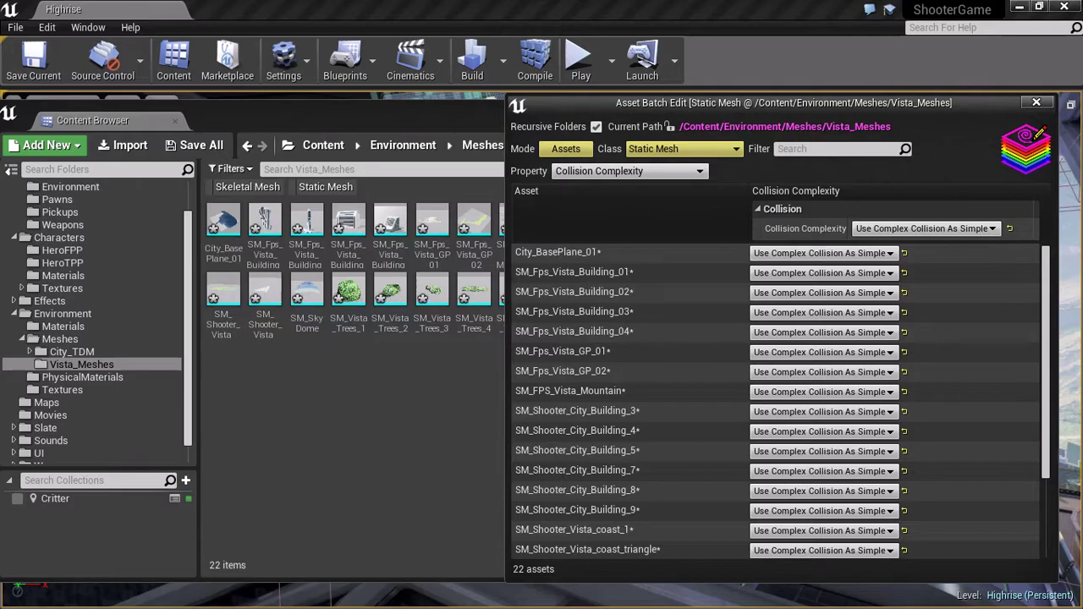
- Display the Physical Material property for the static meshes listed in Asset Batch Edit
{"action": "left_click", "coordinate": [630, 171]}
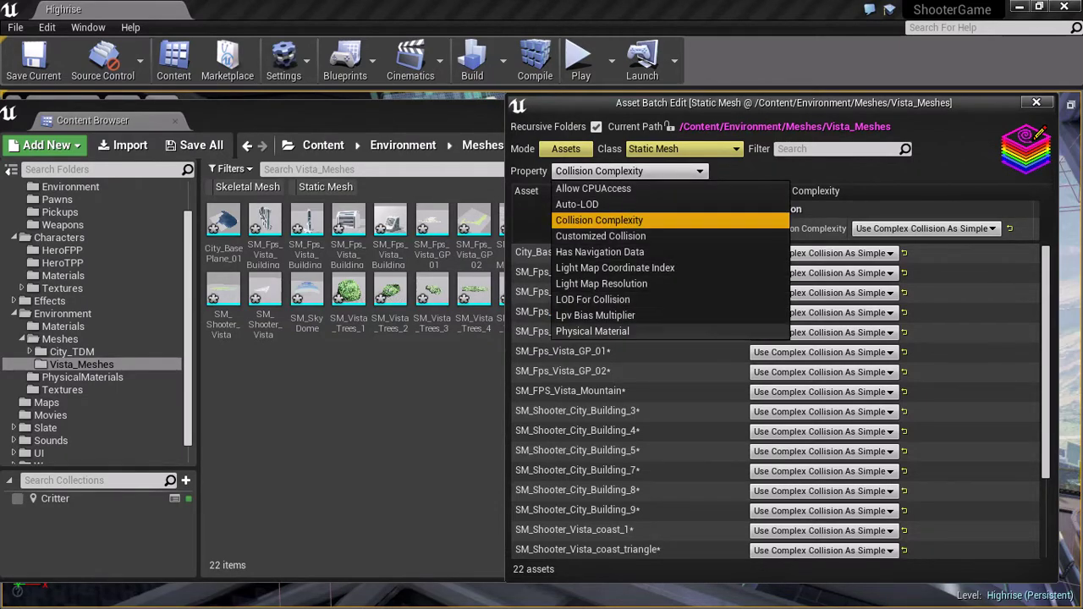
{"action": "left_click", "coordinate": [593, 331]}
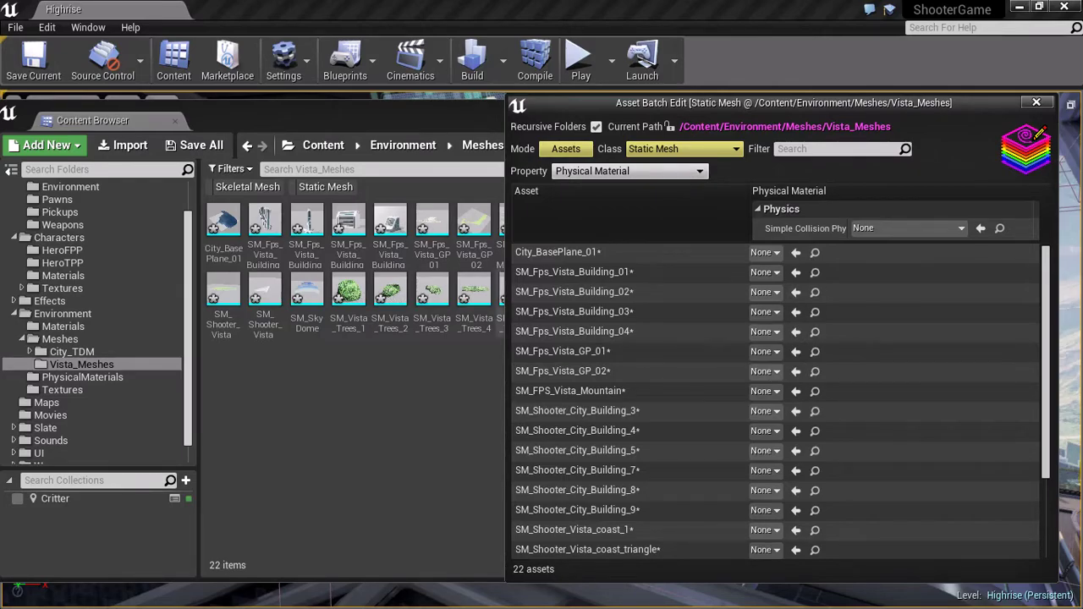
- Open Asset Batch Edit for the Environment/Materials folder, list its Material class assets and move the new window fully into view
{"action": "left_click", "coordinate": [356, 406]}
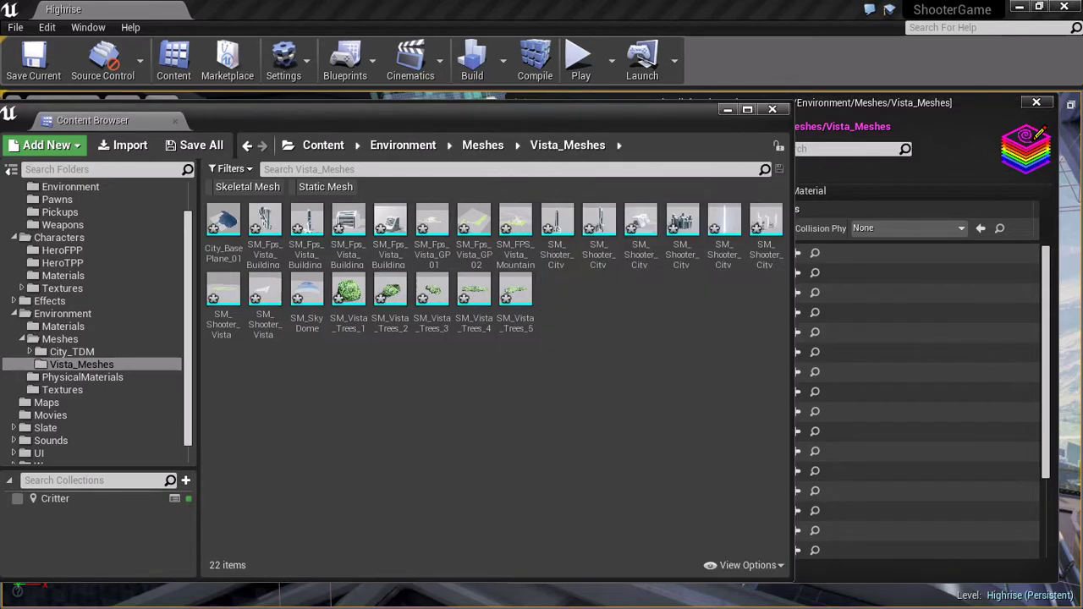
{"action": "left_click", "coordinate": [63, 326]}
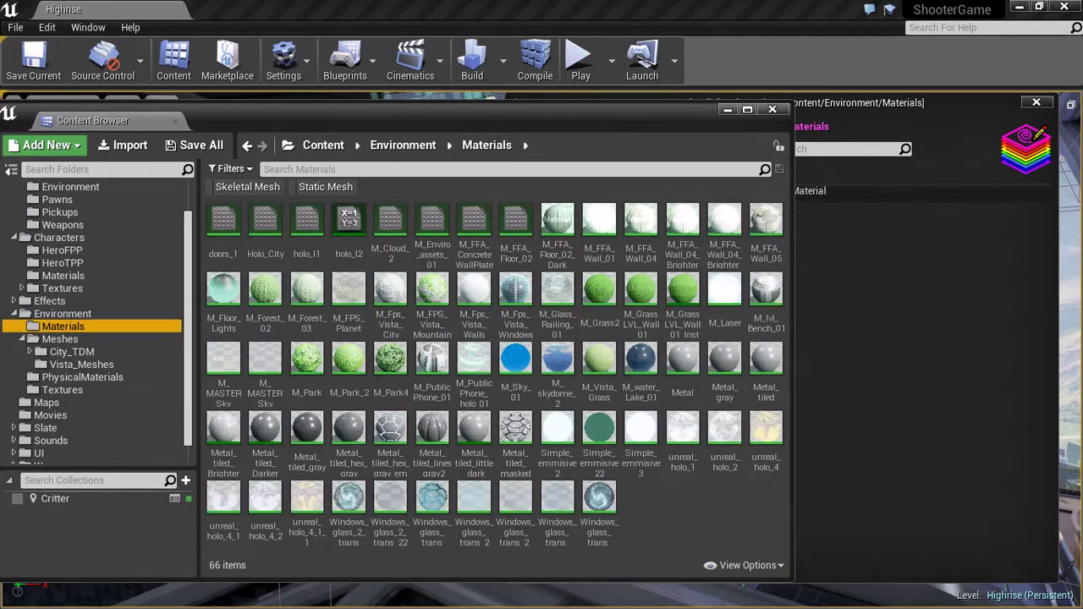
{"action": "right_click", "coordinate": [95, 327]}
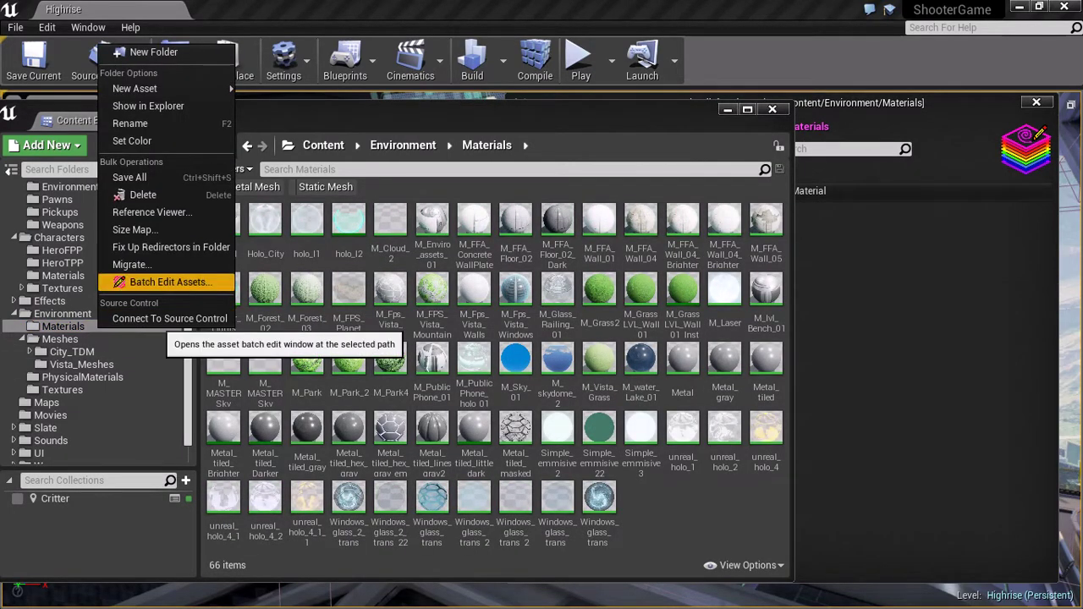
{"action": "left_click", "coordinate": [161, 282]}
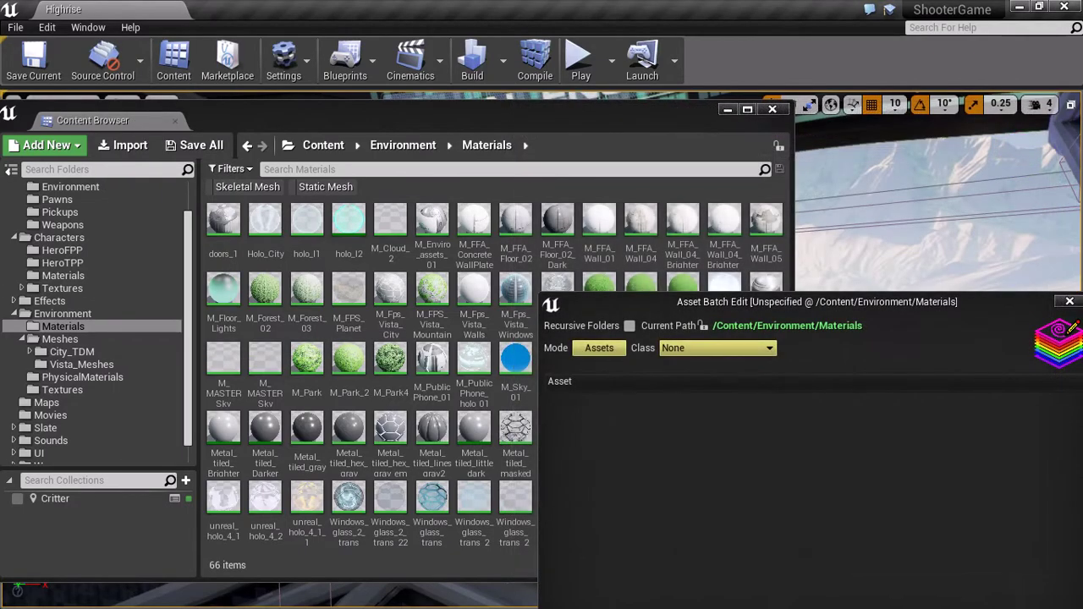
{"action": "left_click", "coordinate": [724, 264]}
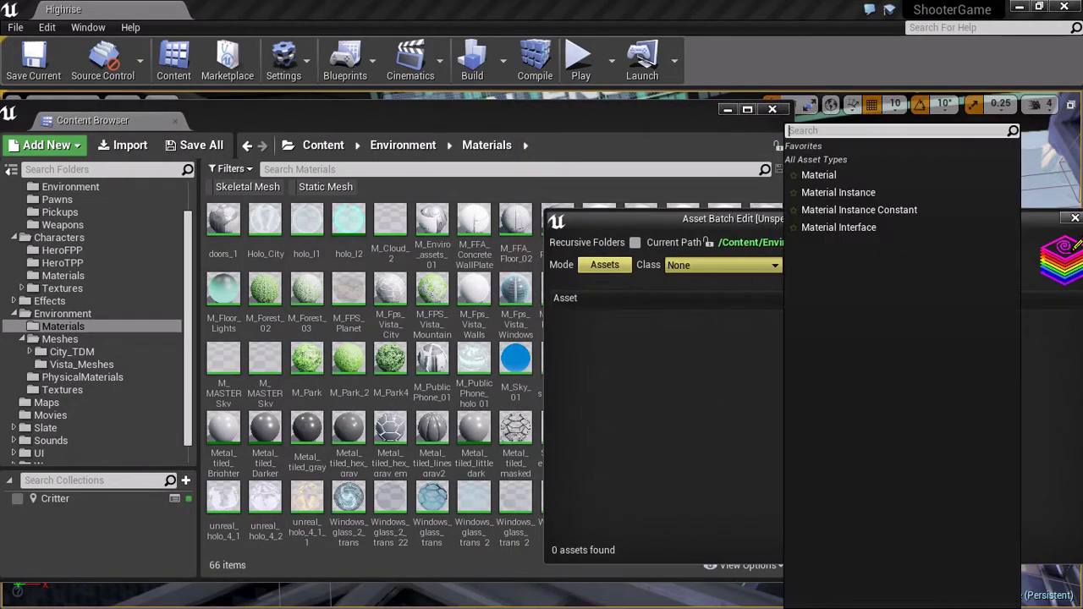
{"action": "left_click", "coordinate": [819, 175]}
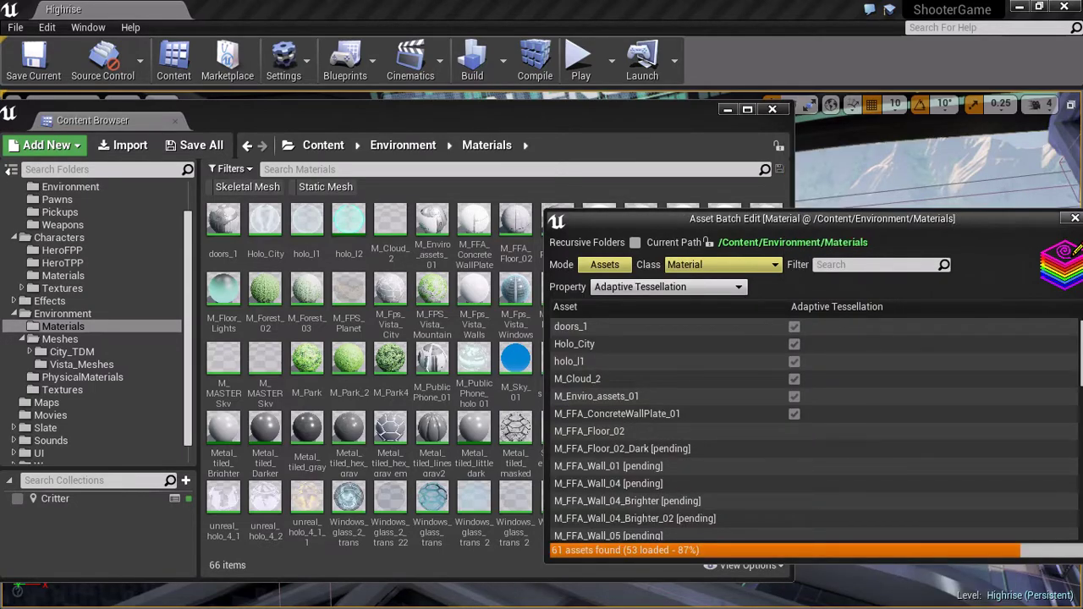
{"action": "left_click_drag", "start_coordinate": [822, 219], "coordinate": [731, 202]}
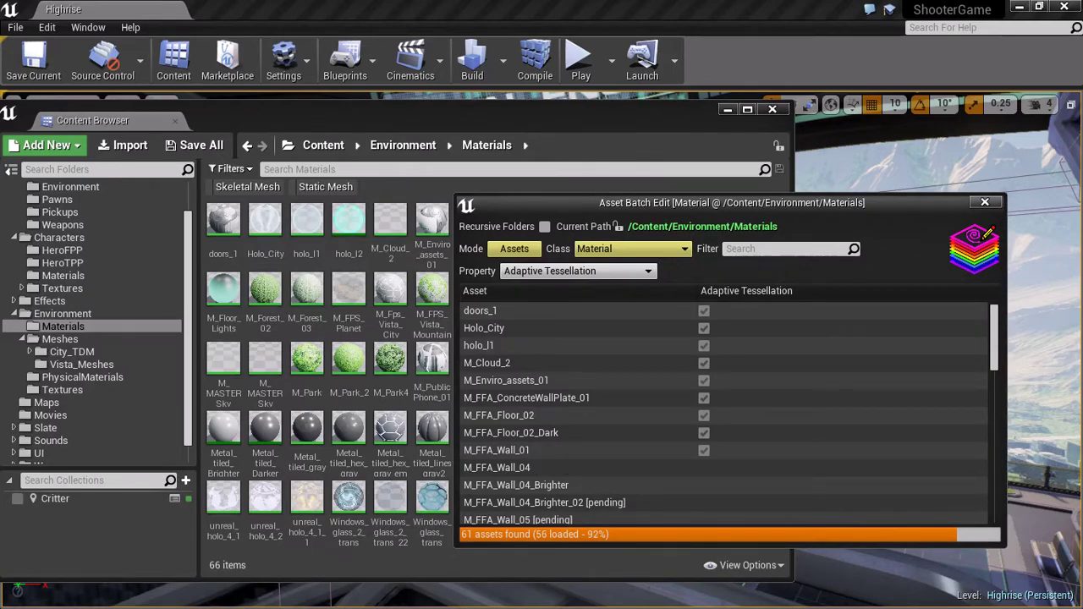
{"action": "mouse_move", "coordinate": [732, 202]}
{"action": "left_mouse_down"}
{"action": "mouse_move", "coordinate": [672, 227]}
{"action": "mouse_move", "coordinate": [675, 216]}
{"action": "mouse_move", "coordinate": [733, 207]}
{"action": "left_mouse_up"}
- Browse the material properties, choose Used with Spline Meshes and look through its settings for the listed materials
{"action": "left_click", "coordinate": [643, 275]}
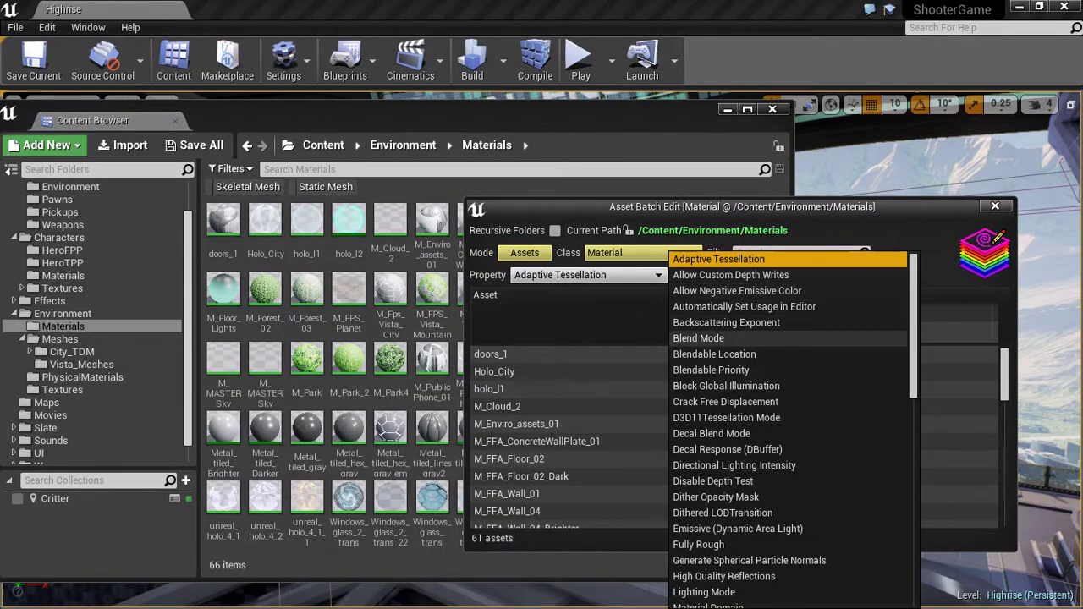
{"action": "scroll", "coordinate": [706, 343], "scroll_direction": "down", "scroll_amount": 10}
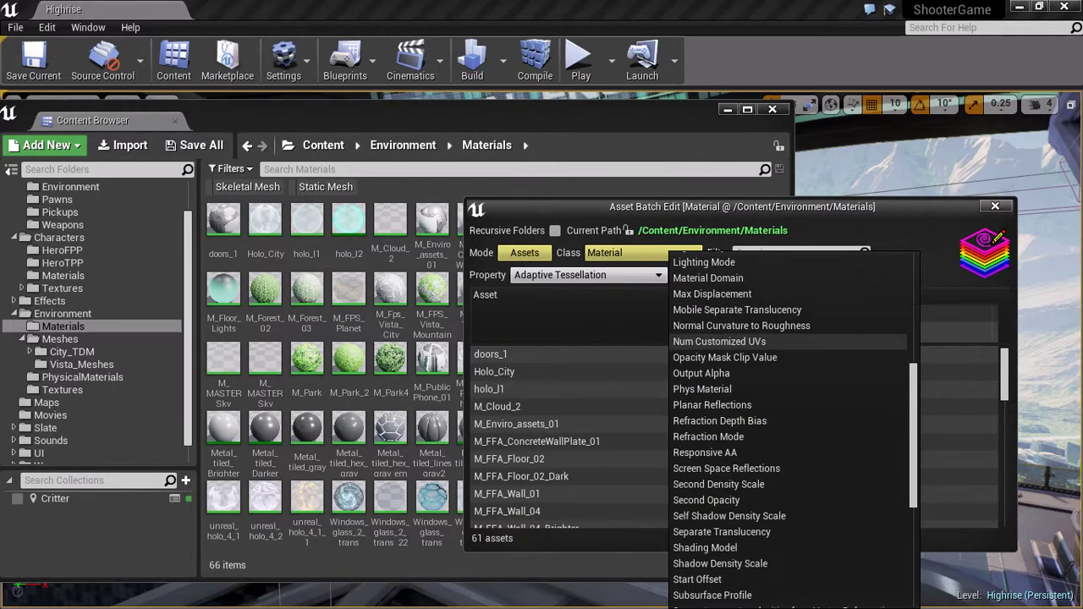
{"action": "scroll", "coordinate": [706, 347], "scroll_direction": "down", "scroll_amount": 4}
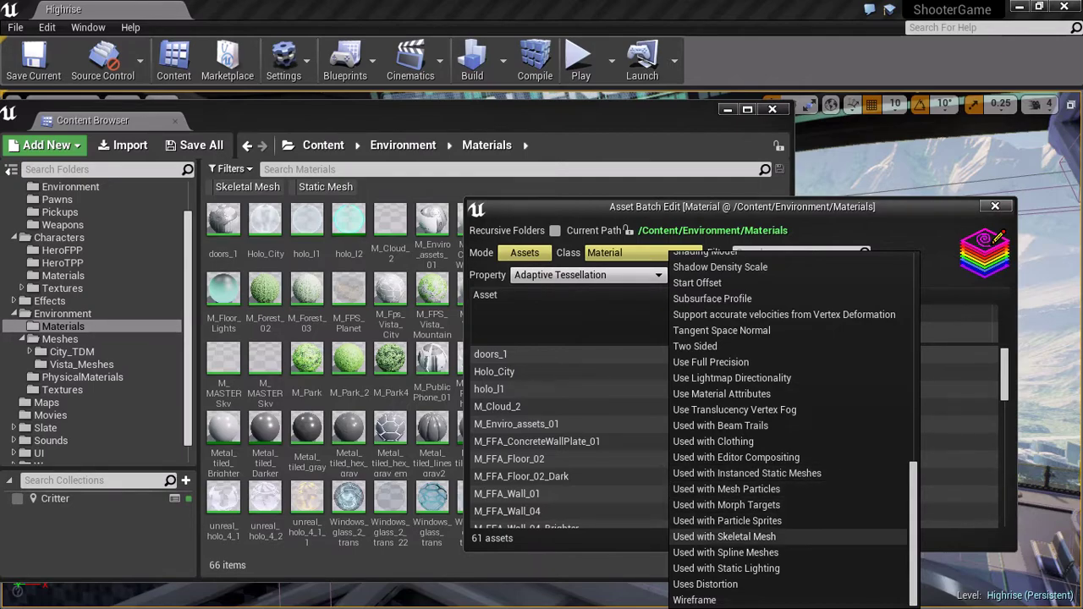
{"action": "left_click", "coordinate": [725, 553]}
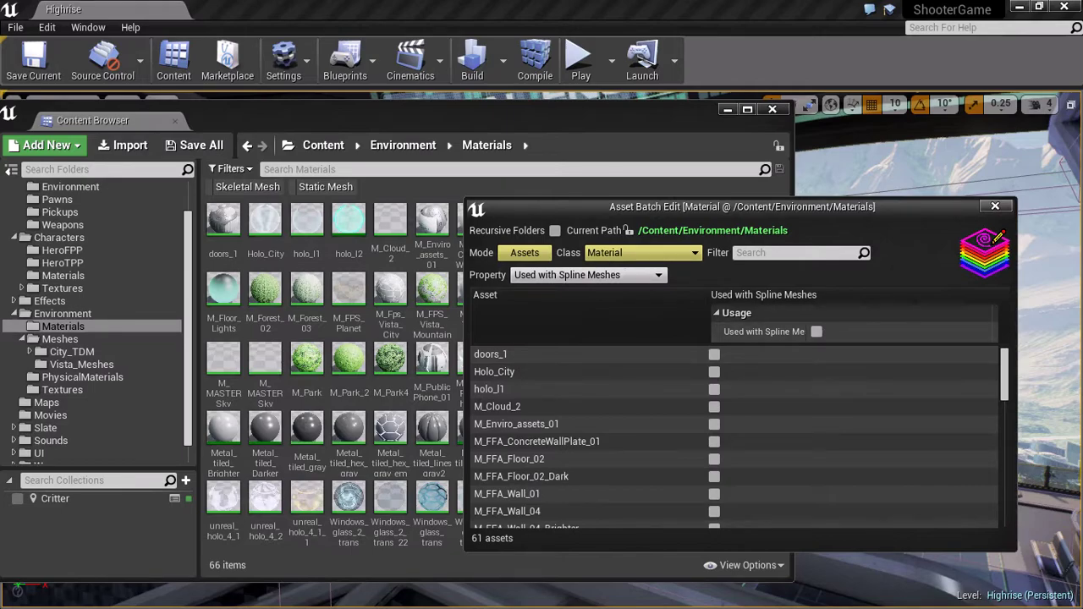
{"action": "left_click_drag", "start_coordinate": [743, 206], "coordinate": [797, 104]}
{"action": "scroll", "coordinate": [791, 390], "scroll_direction": "down", "scroll_amount": 15}
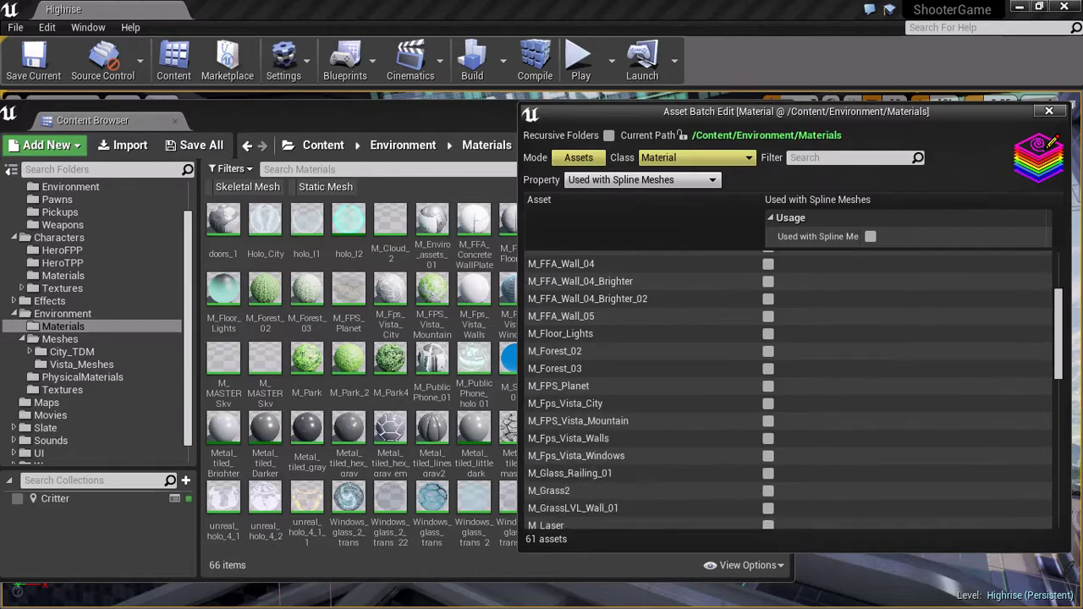
{"action": "scroll", "coordinate": [791, 389], "scroll_direction": "up", "scroll_amount": 15}
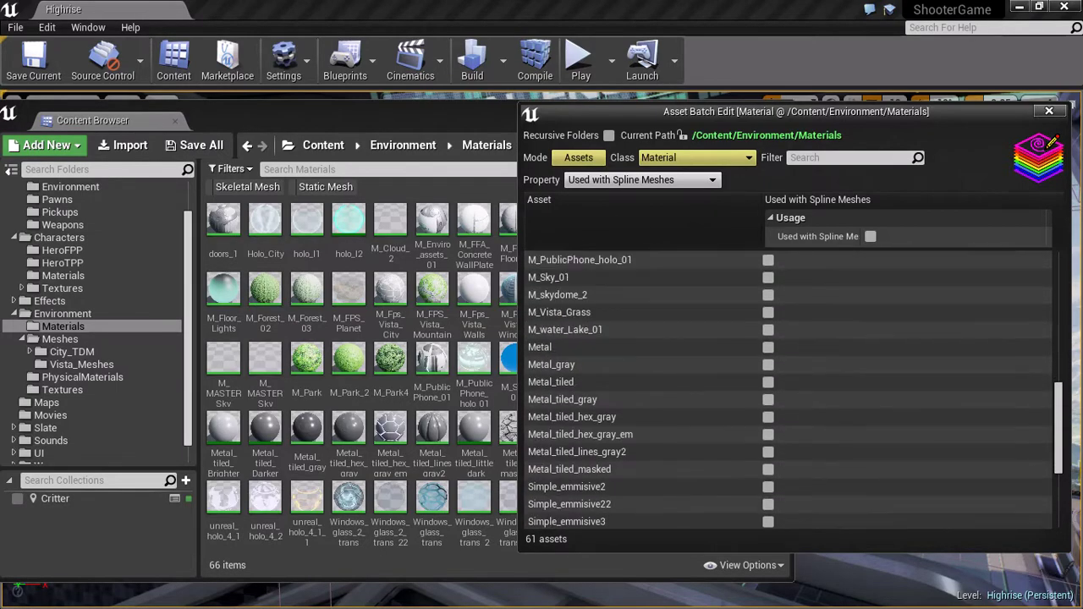
{"action": "scroll", "coordinate": [792, 389], "scroll_direction": "down", "scroll_amount": 14}
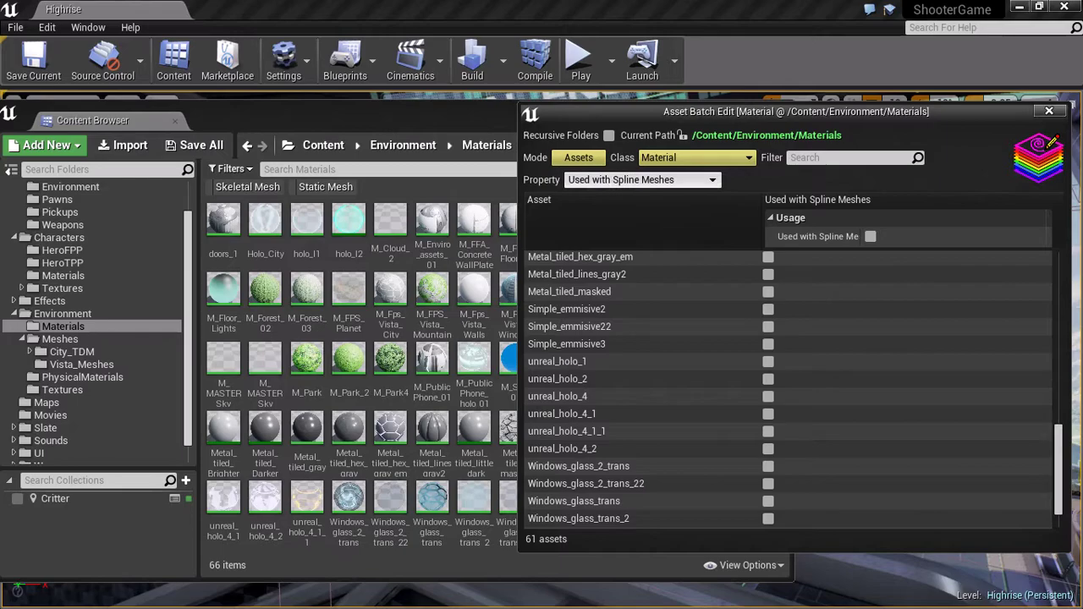
- Choose the Used with Instanced Static Meshes property and enable it for all listed materials at once
{"action": "left_click", "coordinate": [643, 179]}
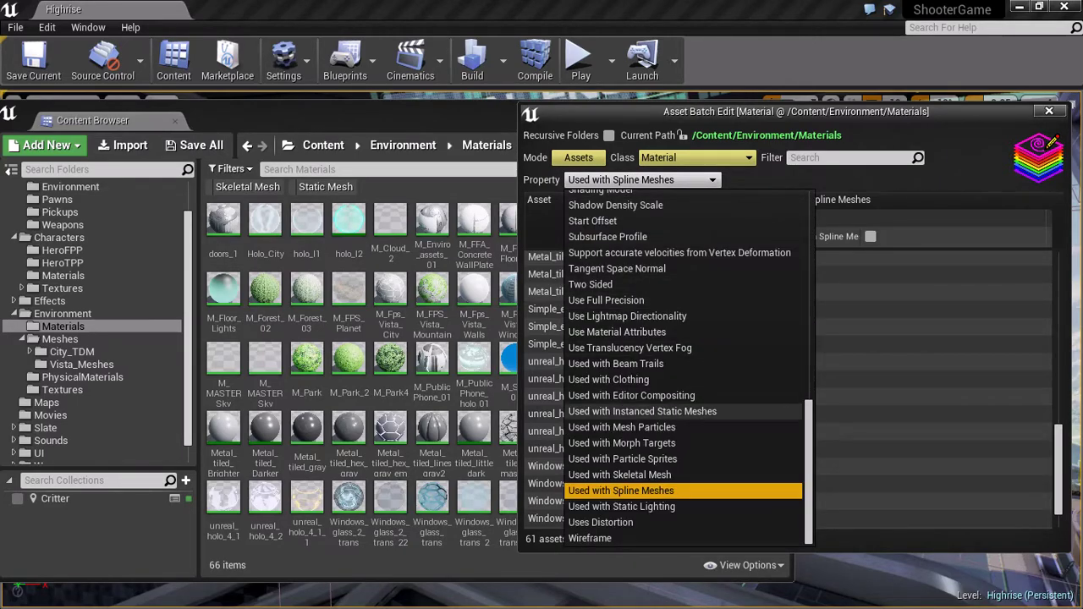
{"action": "left_click", "coordinate": [642, 411]}
{"action": "scroll", "coordinate": [791, 389], "scroll_direction": "down", "scroll_amount": 13}
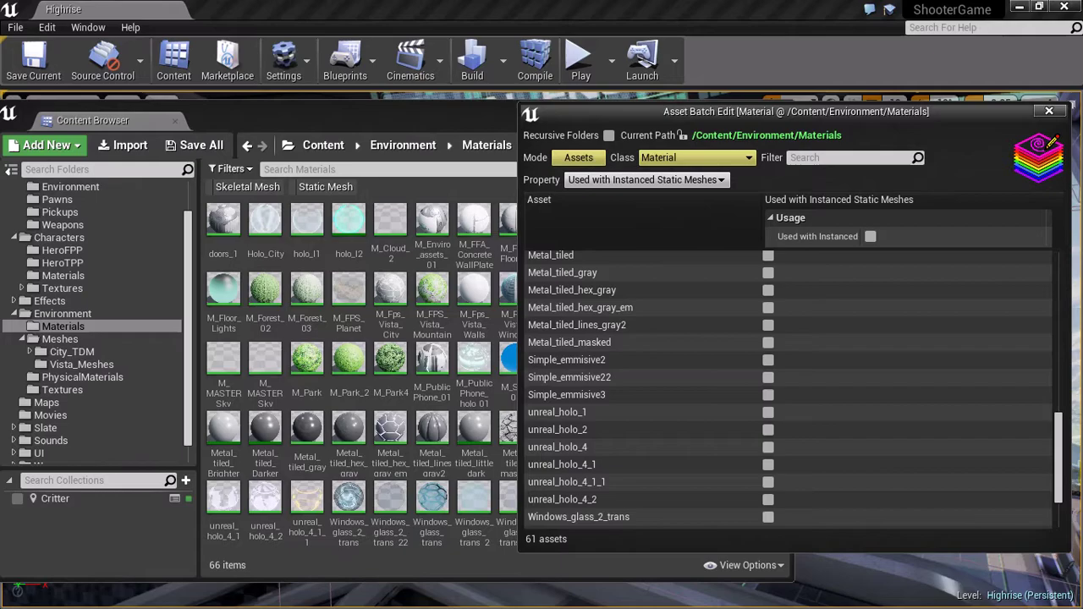
{"action": "scroll", "coordinate": [792, 390], "scroll_direction": "up", "scroll_amount": 13}
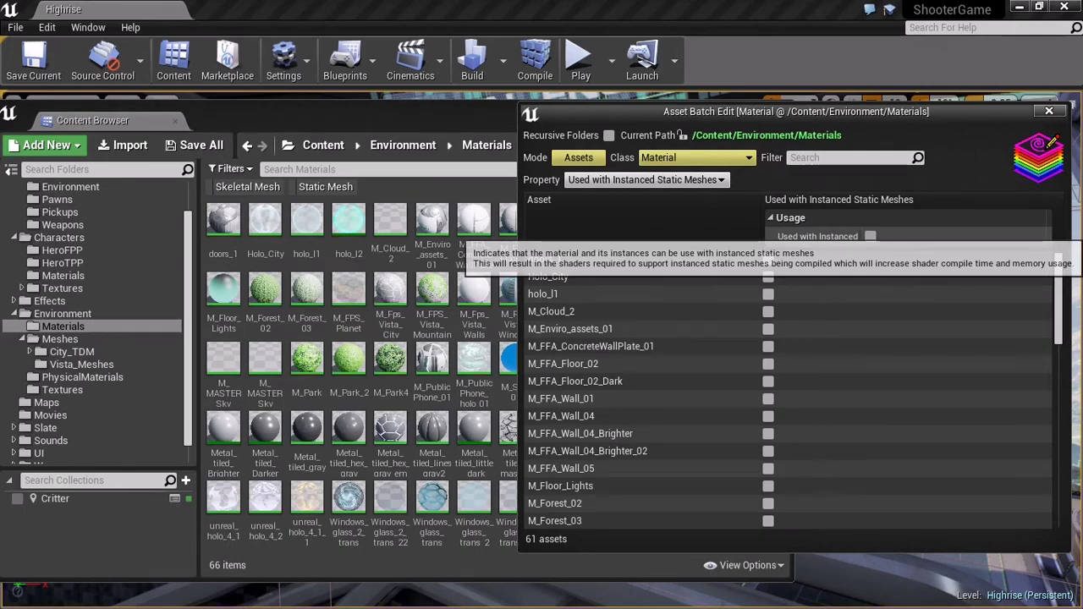
{"action": "left_click", "coordinate": [870, 236]}
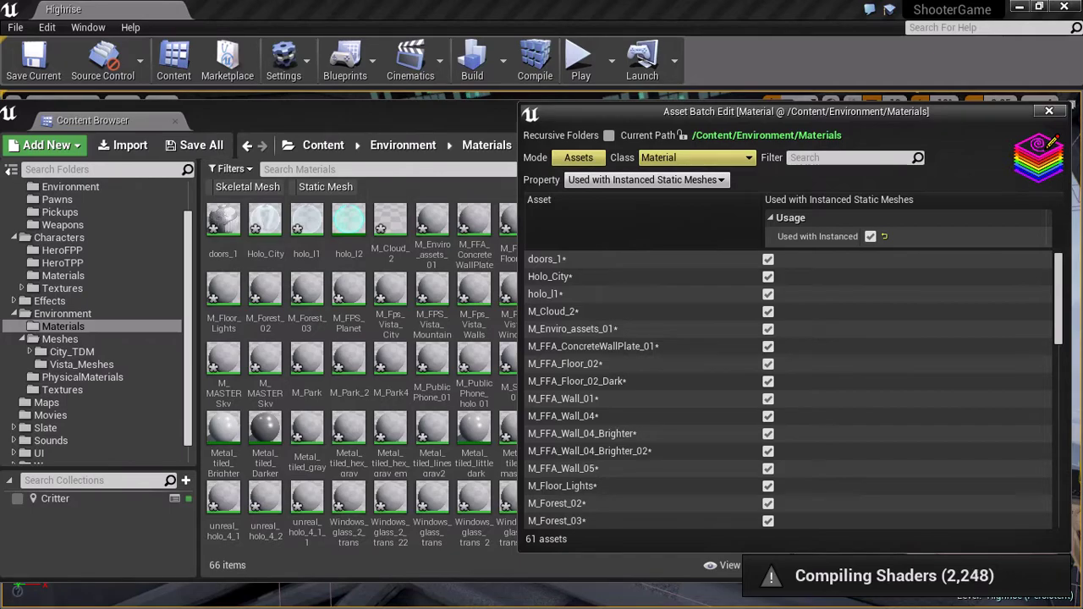
- Look through the Used with Instanced Static Meshes settings of all edited materials and close the Asset Batch Edit window
{"action": "scroll", "coordinate": [787, 389], "scroll_direction": "down", "scroll_amount": 15}
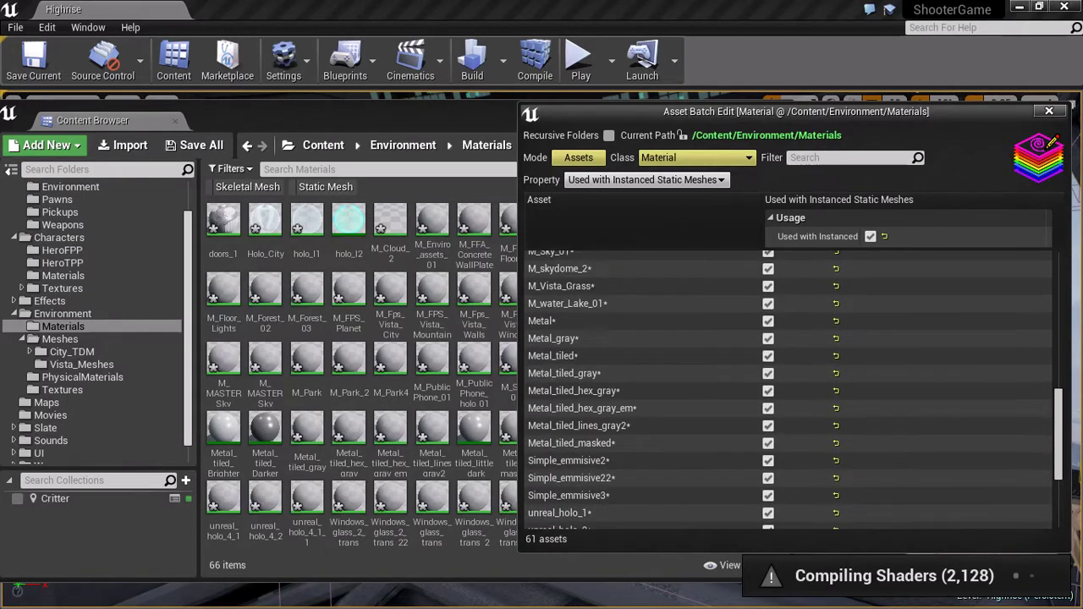
{"action": "scroll", "coordinate": [787, 389], "scroll_direction": "up", "scroll_amount": 10}
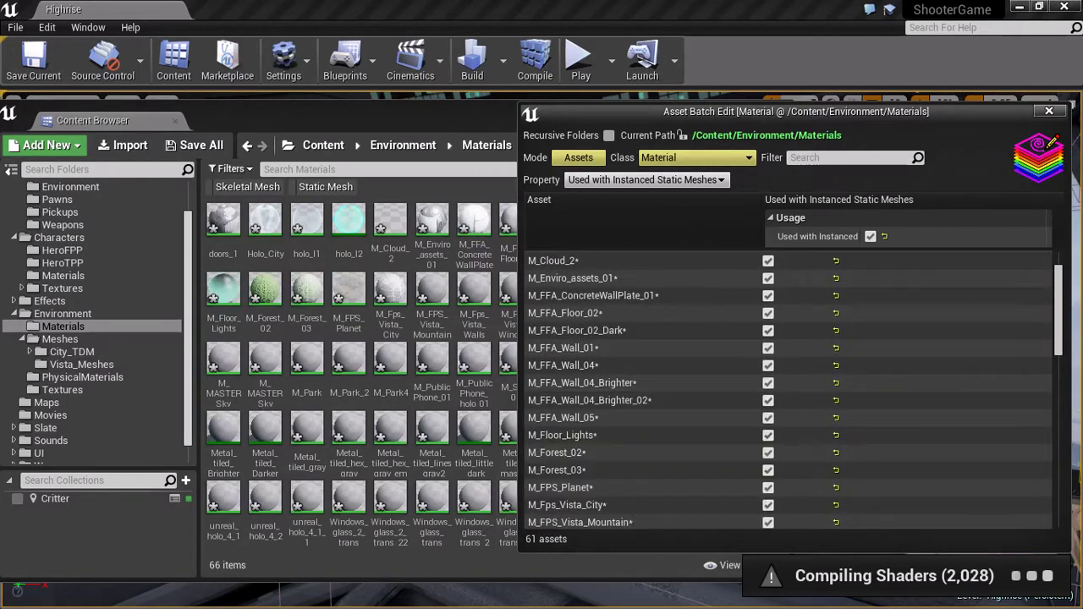
{"action": "scroll", "coordinate": [787, 389], "scroll_direction": "up", "scroll_amount": 2}
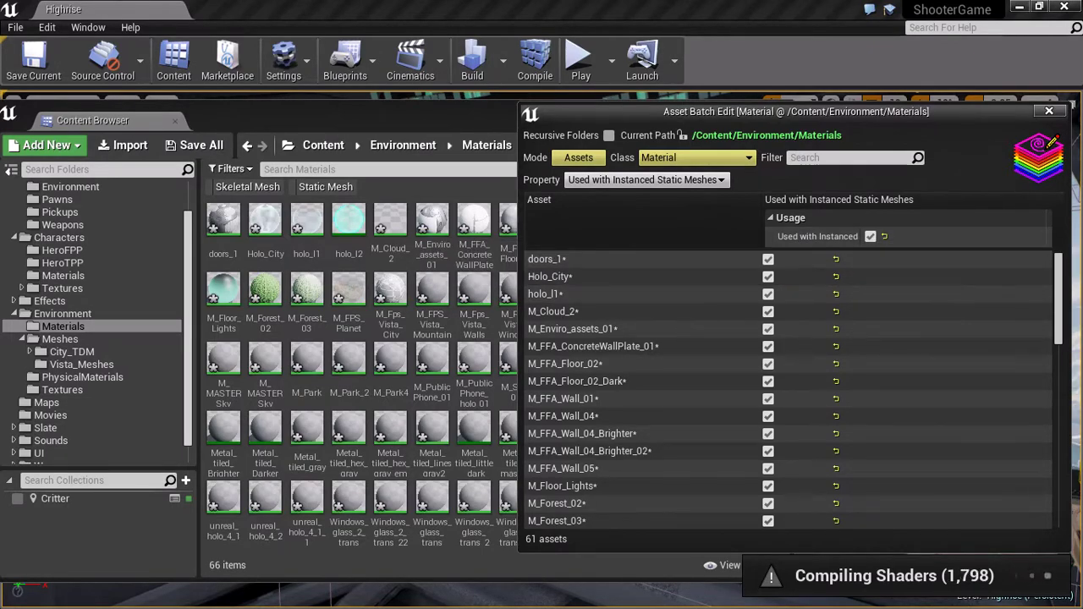
{"action": "left_click", "coordinate": [1049, 111]}
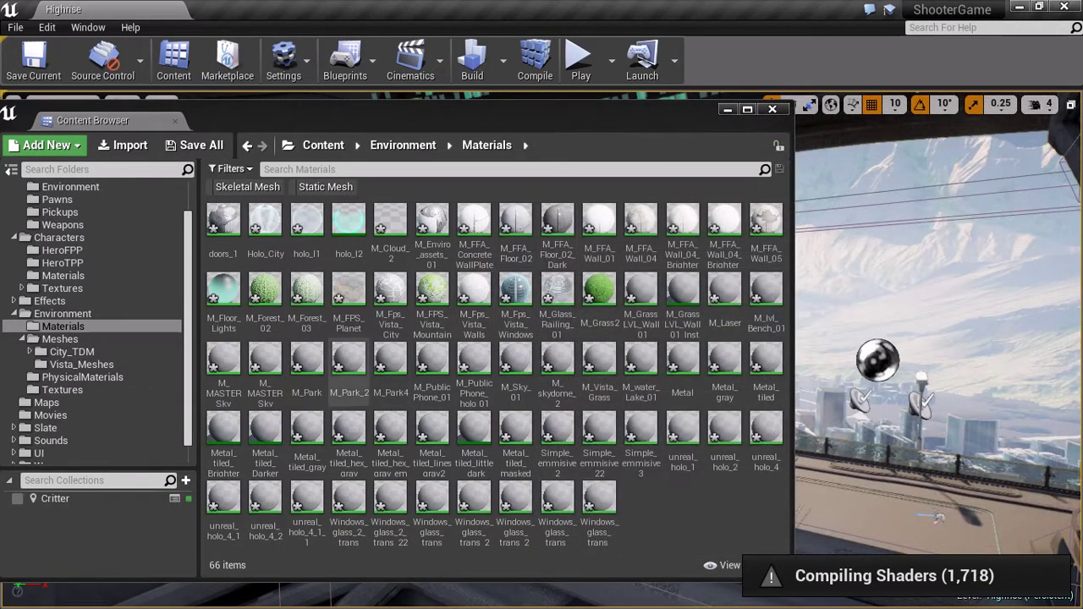
- Reopen Asset Batch Edit from the Materials folder and arrange it beside a narrowed Content Browser
{"action": "right_click", "coordinate": [103, 329]}
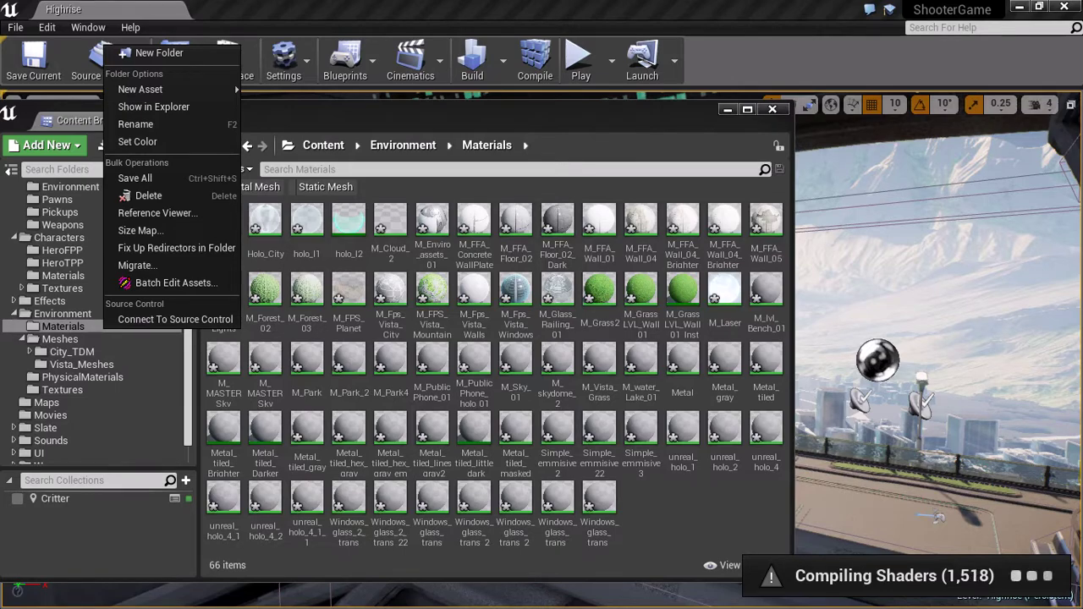
{"action": "left_click", "coordinate": [174, 285]}
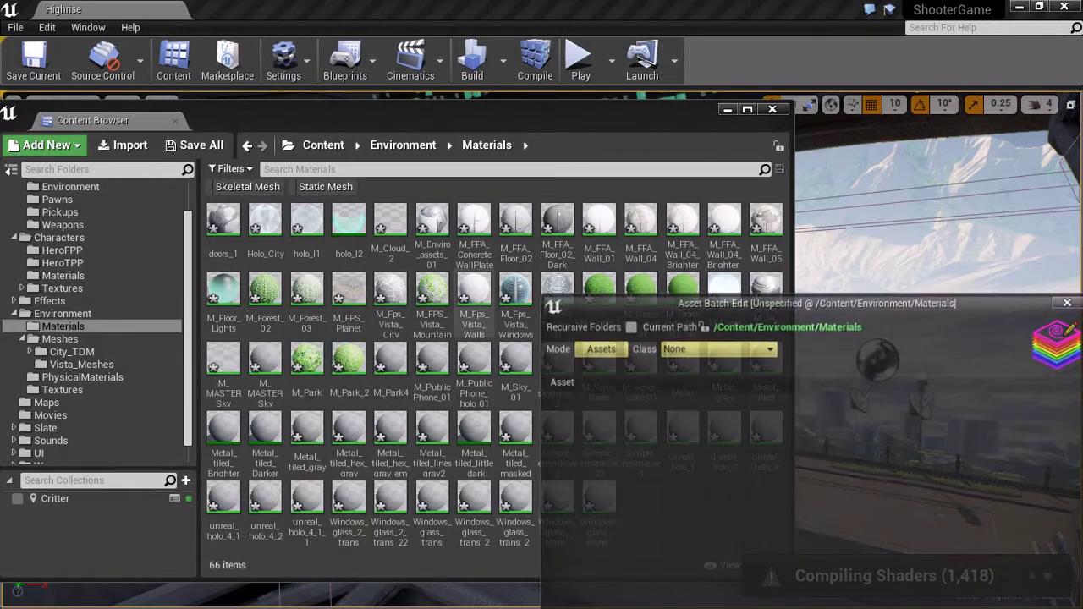
{"action": "left_click_drag", "start_coordinate": [816, 302], "coordinate": [877, 209]}
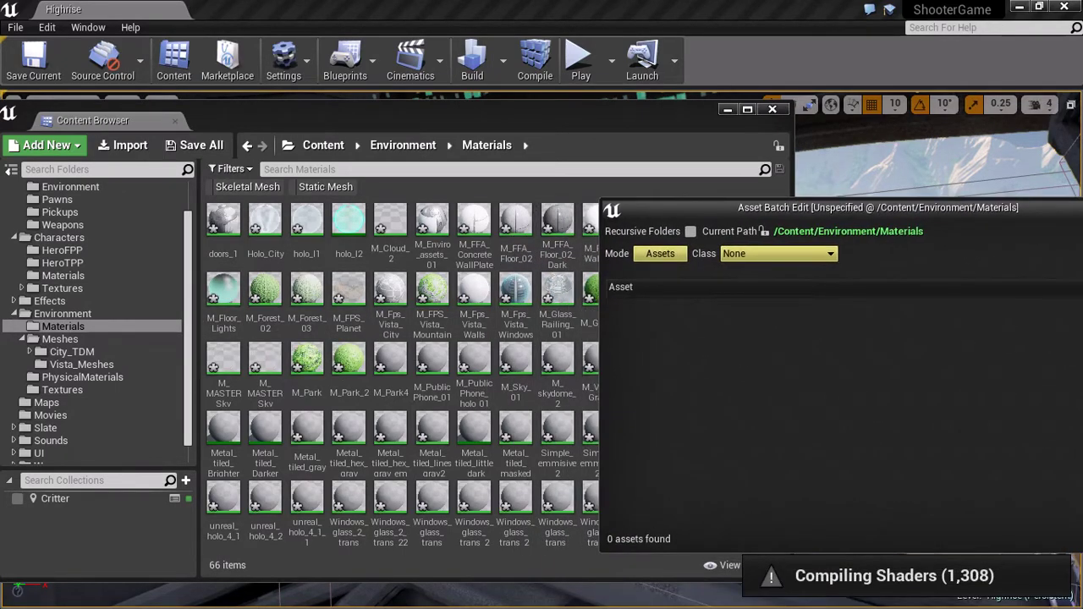
{"action": "left_click_drag", "start_coordinate": [440, 114], "coordinate": [411, 117]}
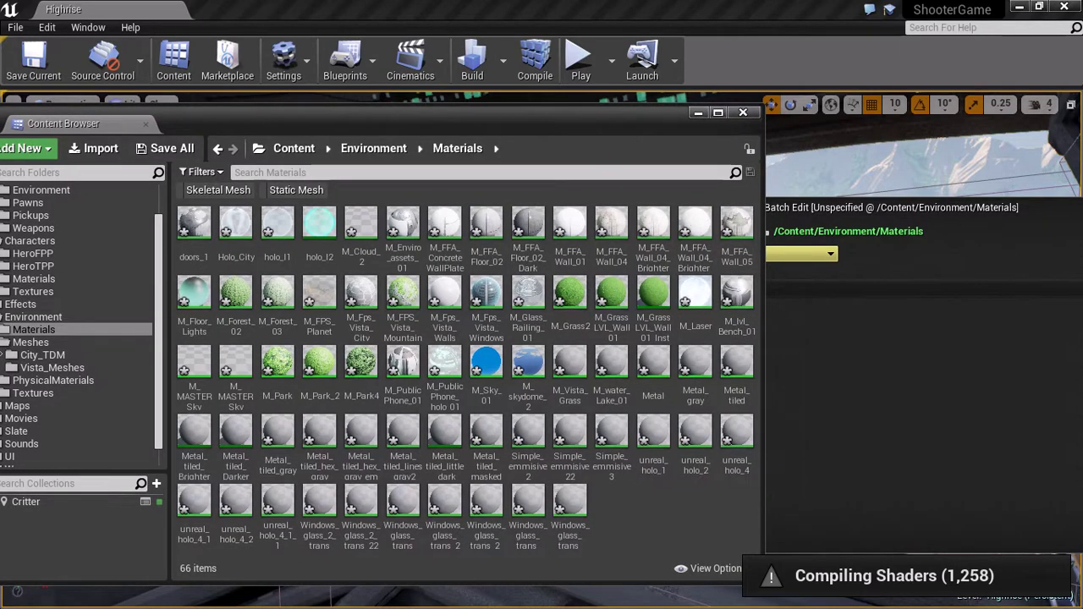
{"action": "left_click_drag", "start_coordinate": [762, 320], "coordinate": [580, 320]}
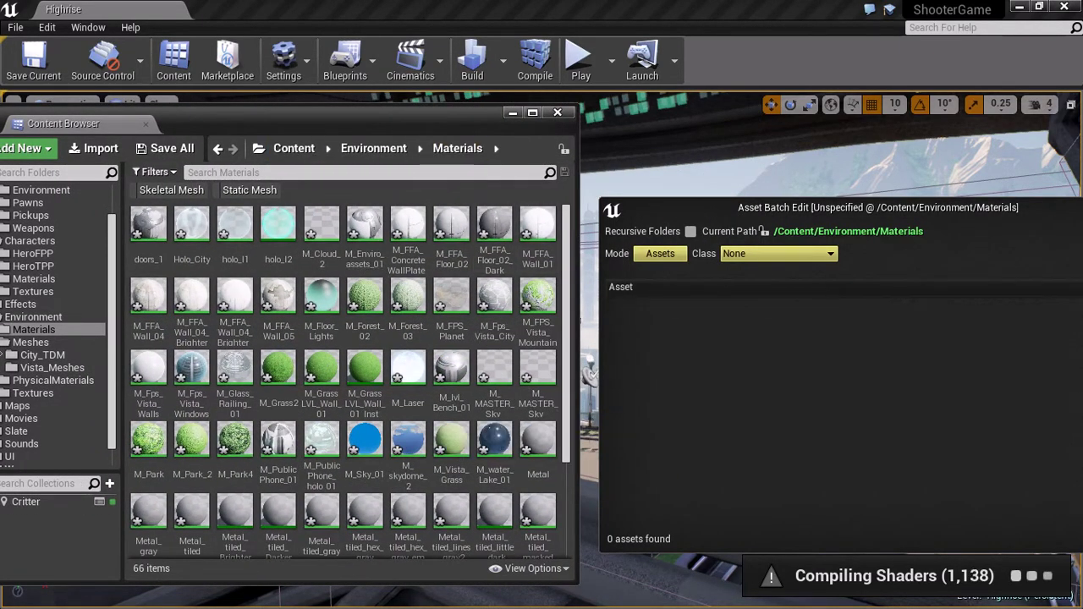
{"action": "left_click_drag", "start_coordinate": [762, 207], "coordinate": [822, 204]}
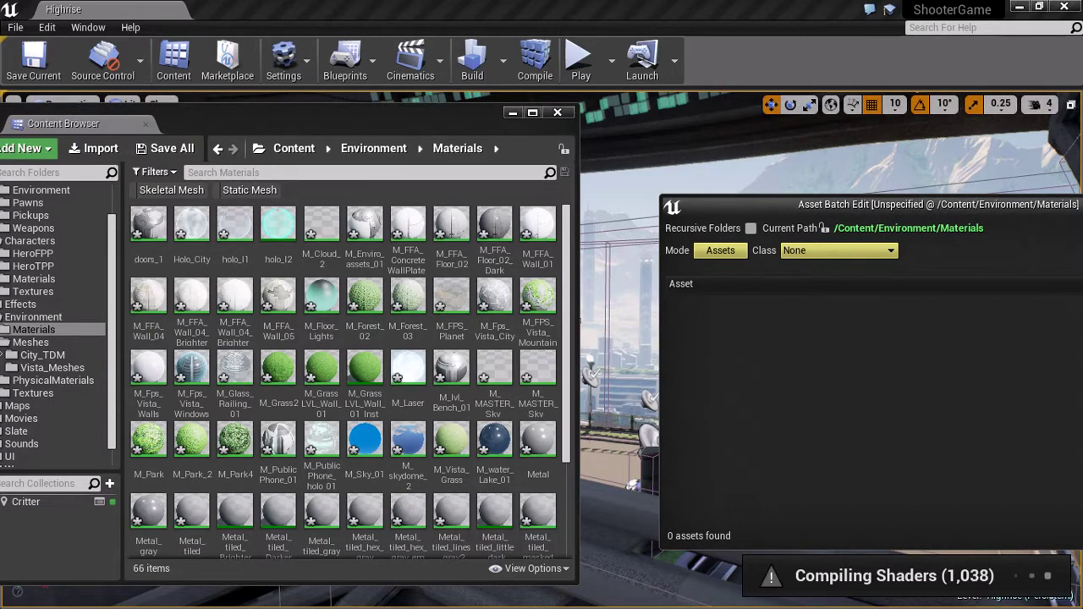
{"action": "left_click_drag", "start_coordinate": [338, 112], "coordinate": [359, 113]}
- List the Static Mesh assets of the Environment/Meshes folder, open its Vista_Meshes subfolder and look through the updated batch edit list
{"action": "left_click", "coordinate": [51, 342]}
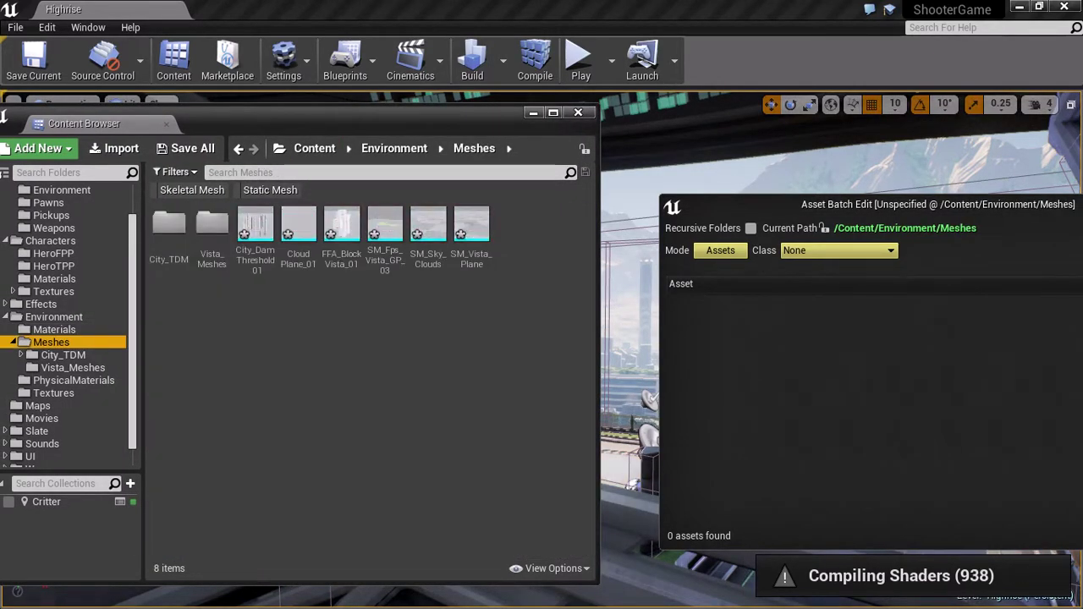
{"action": "left_click_drag", "start_coordinate": [745, 204], "coordinate": [701, 190]}
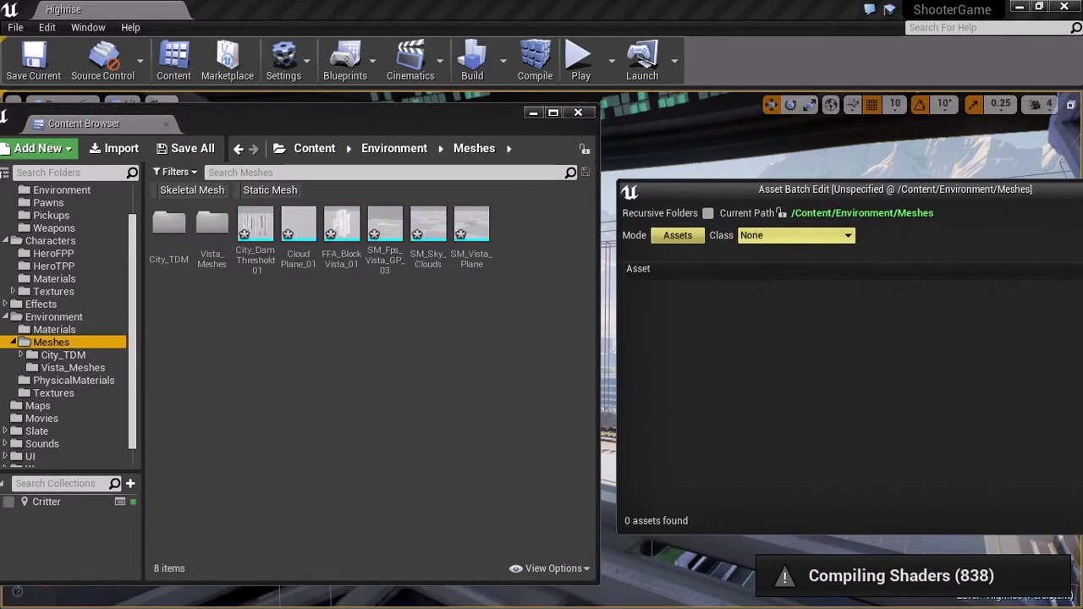
{"action": "left_click", "coordinate": [796, 236]}
{"action": "left_click", "coordinate": [863, 172]}
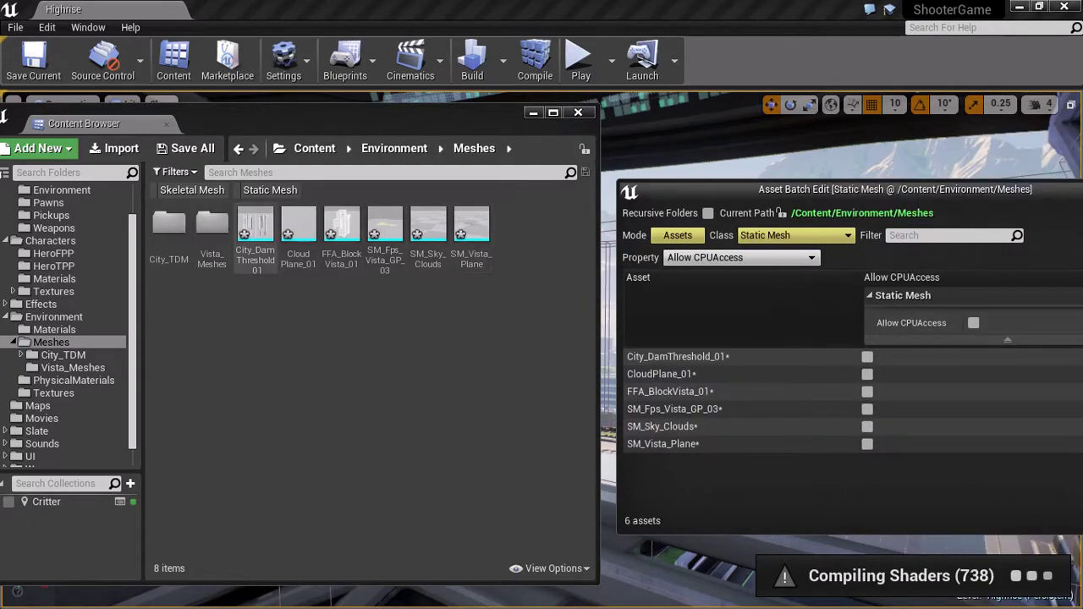
{"action": "double_click", "coordinate": [212, 224]}
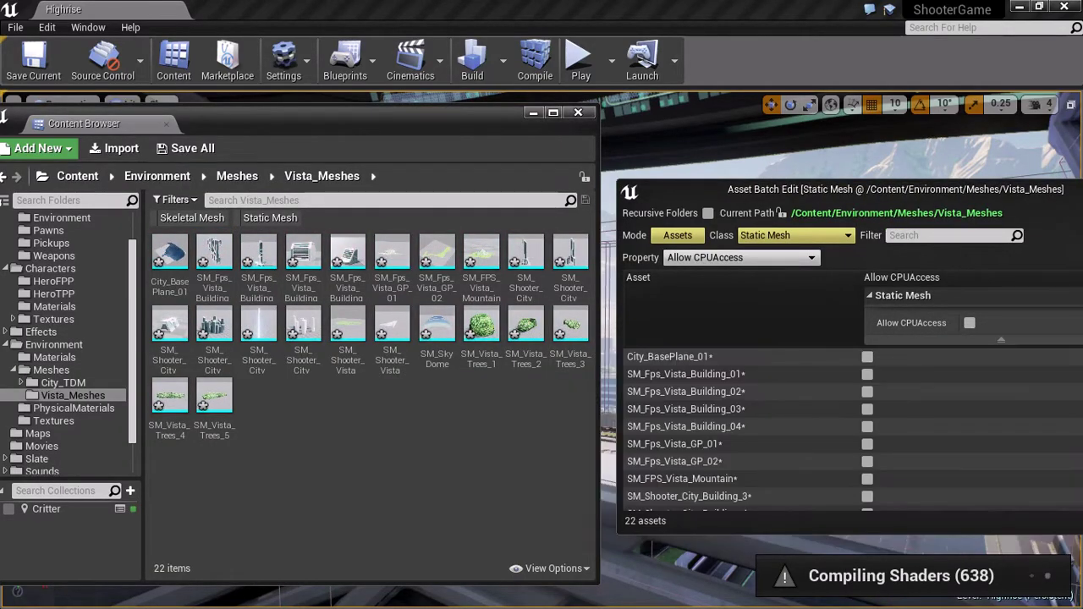
{"action": "scroll", "coordinate": [852, 430], "scroll_direction": "down", "scroll_amount": 8}
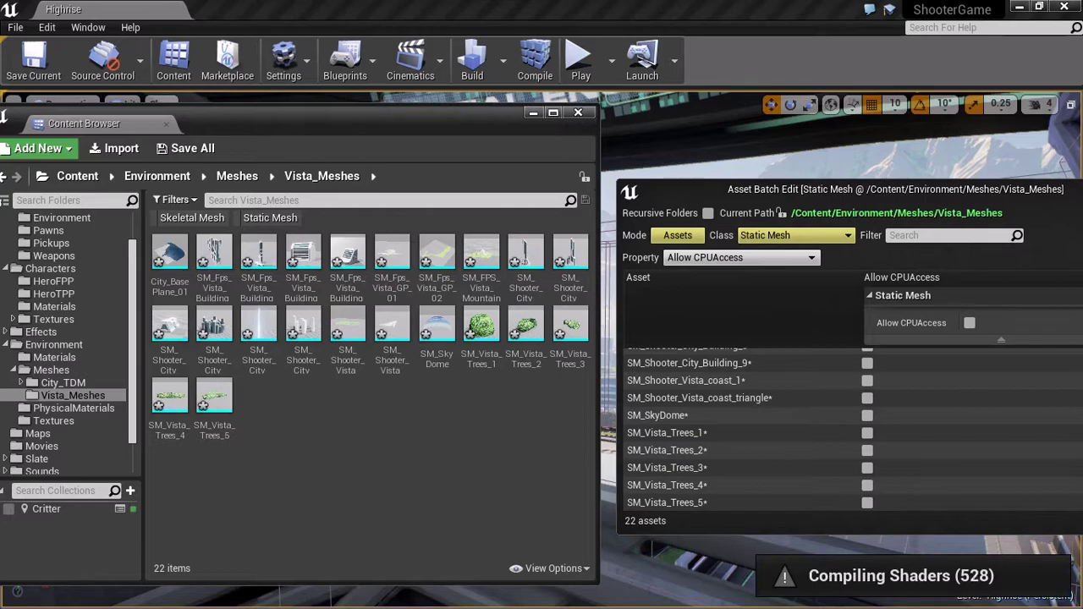
- Browse the City_TDM, New_ver, PhysicalMaterials and Vista_Meshes folders and return to Meshes, comparing the batch edit list for each folder
{"action": "scroll", "coordinate": [745, 431], "scroll_direction": "up", "scroll_amount": 5}
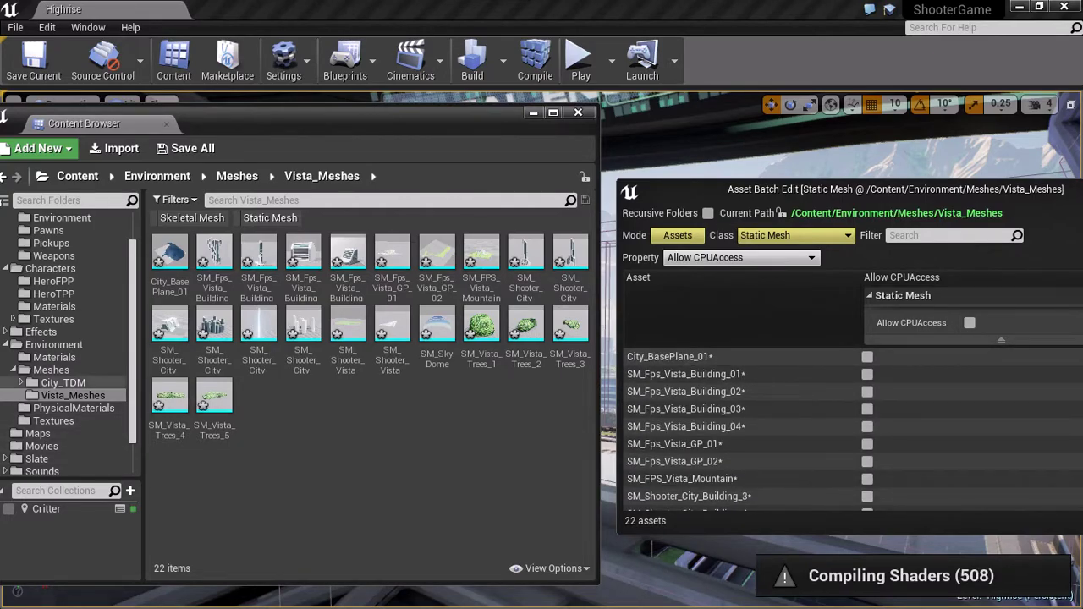
{"action": "left_click", "coordinate": [62, 383]}
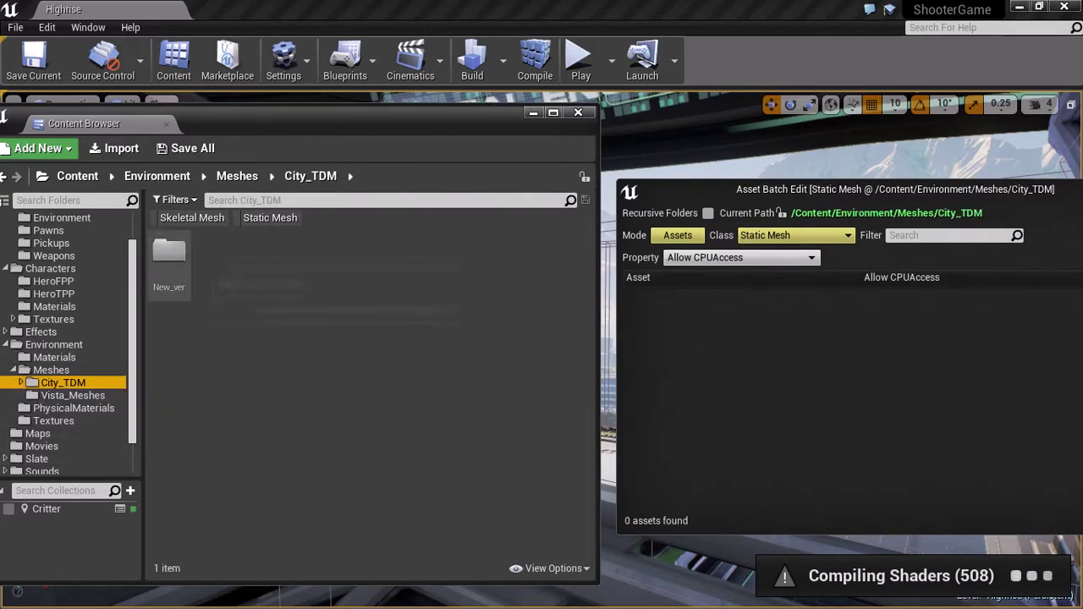
{"action": "double_click", "coordinate": [169, 254]}
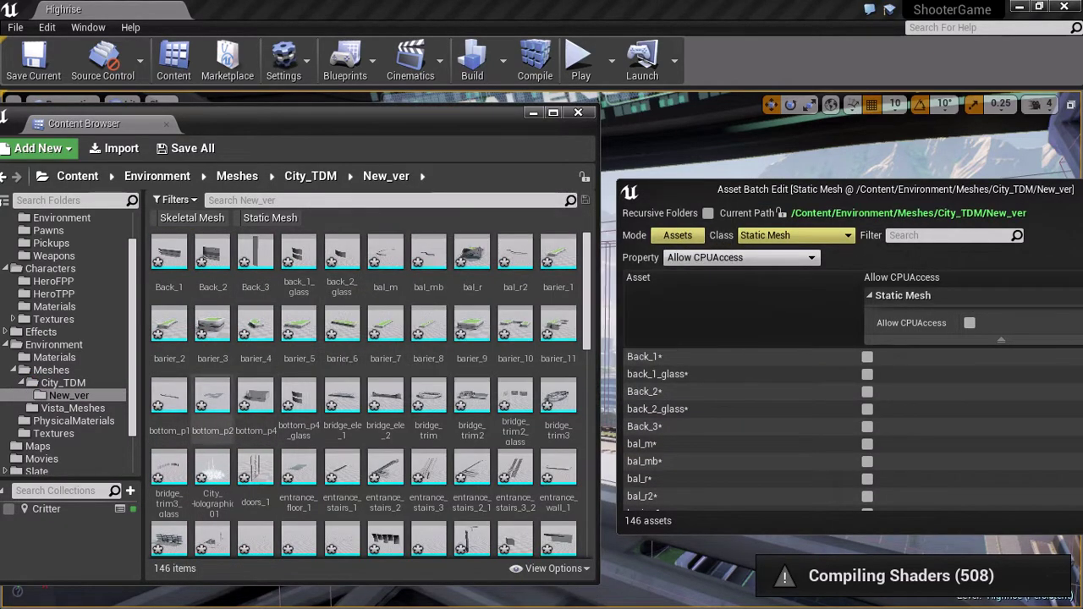
{"action": "left_click", "coordinate": [74, 420]}
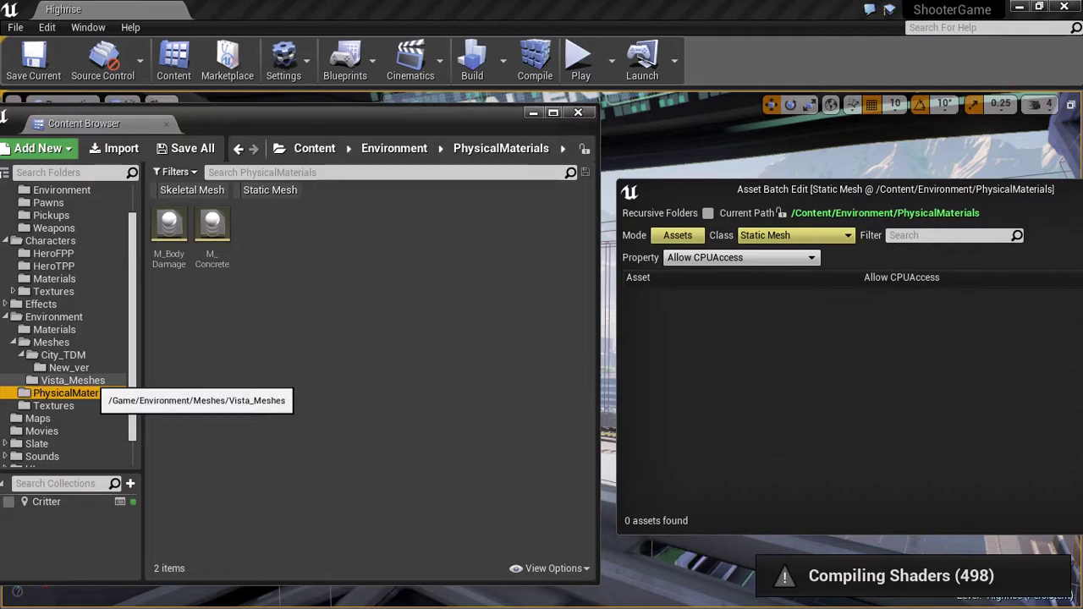
{"action": "left_click", "coordinate": [72, 381]}
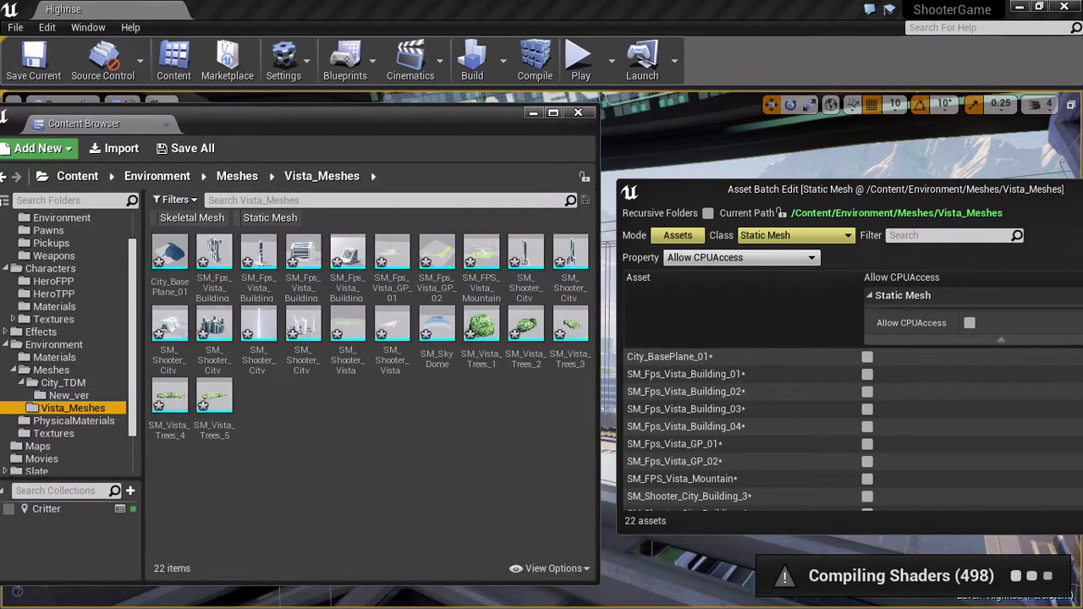
{"action": "left_click", "coordinate": [51, 370]}
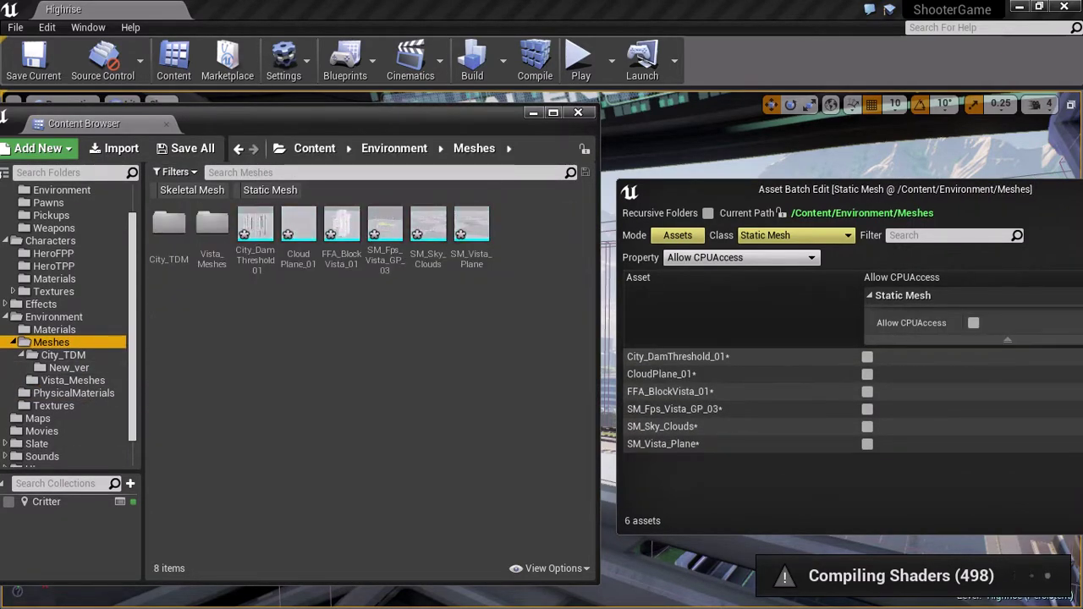
- Raise the Asset Batch Edit window slightly, turn on recursive folders to list the meshes in all Meshes subfolders, and turn it off again
{"action": "left_click_drag", "start_coordinate": [896, 190], "coordinate": [889, 132]}
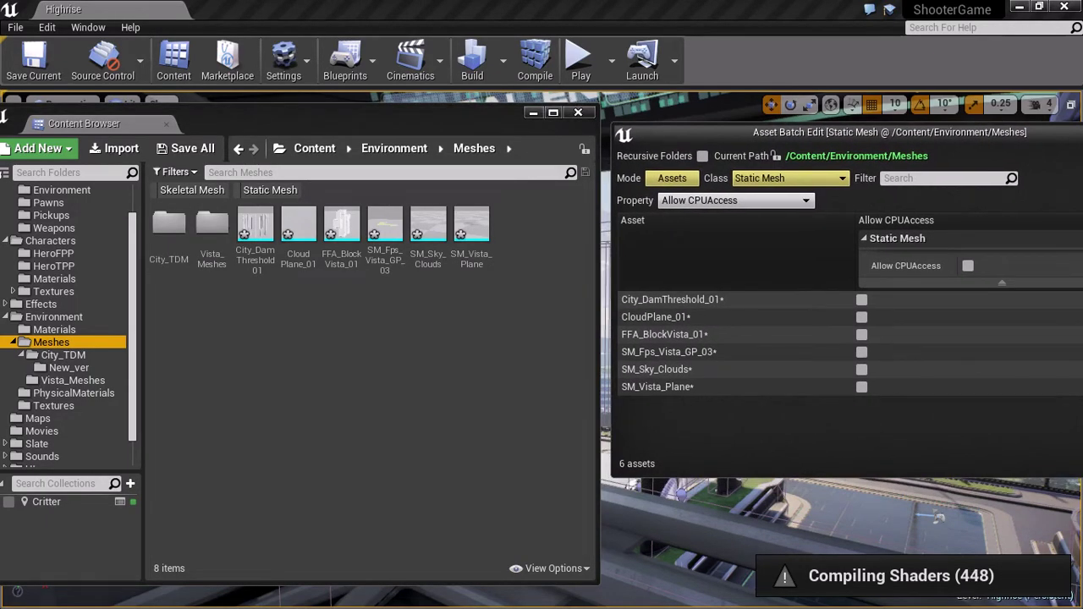
{"action": "left_click", "coordinate": [702, 156]}
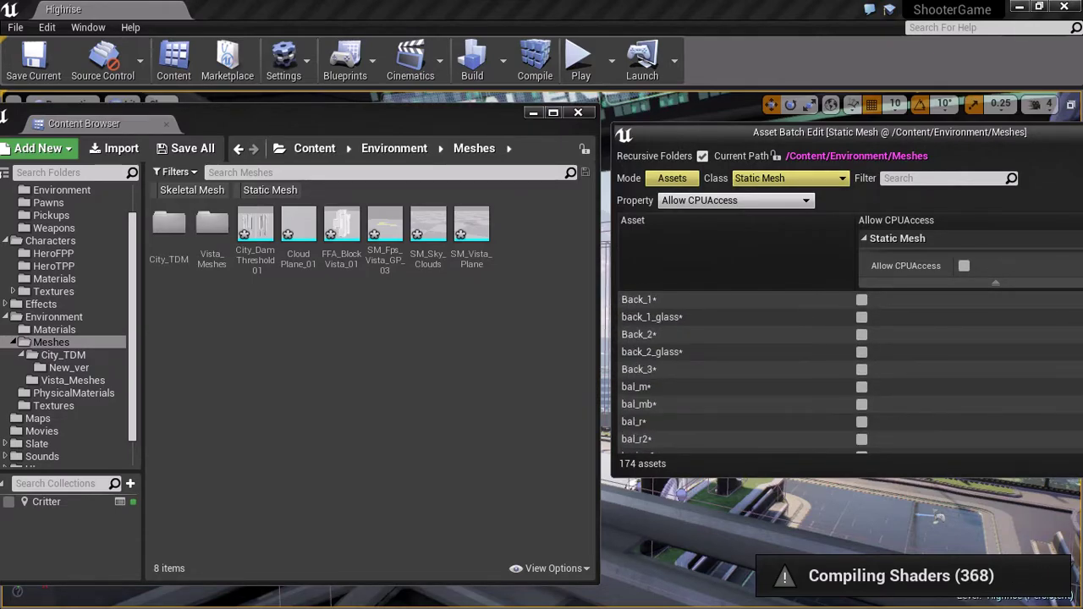
{"action": "left_click", "coordinate": [702, 156]}
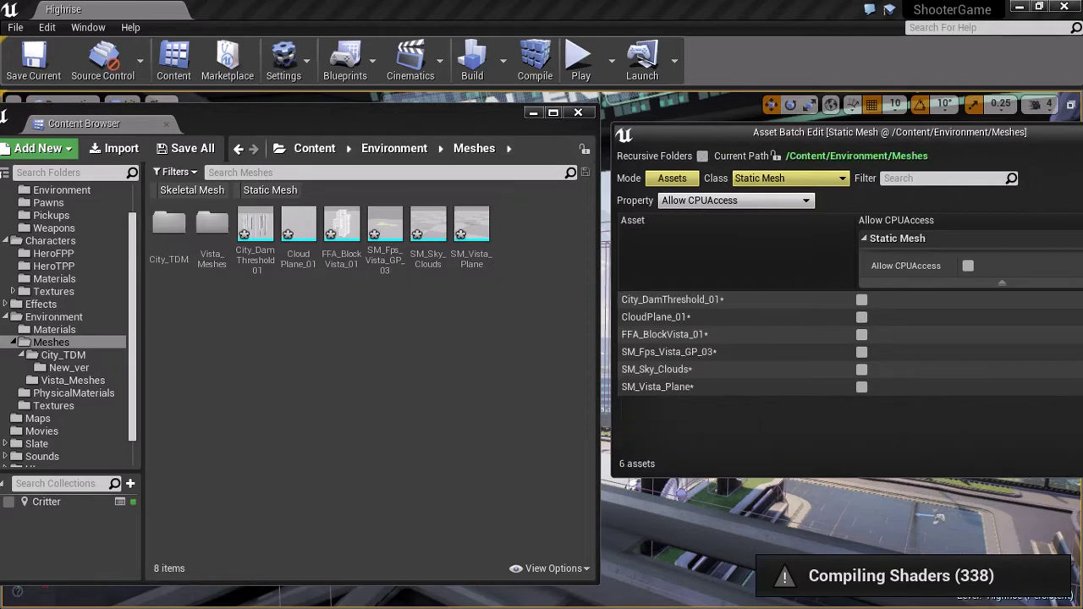
- Check the non-recursive asset lists of Vista_Meshes, New_ver and City_TDM, and go back to the Environment/Meshes folder
{"action": "double_click", "coordinate": [211, 227]}
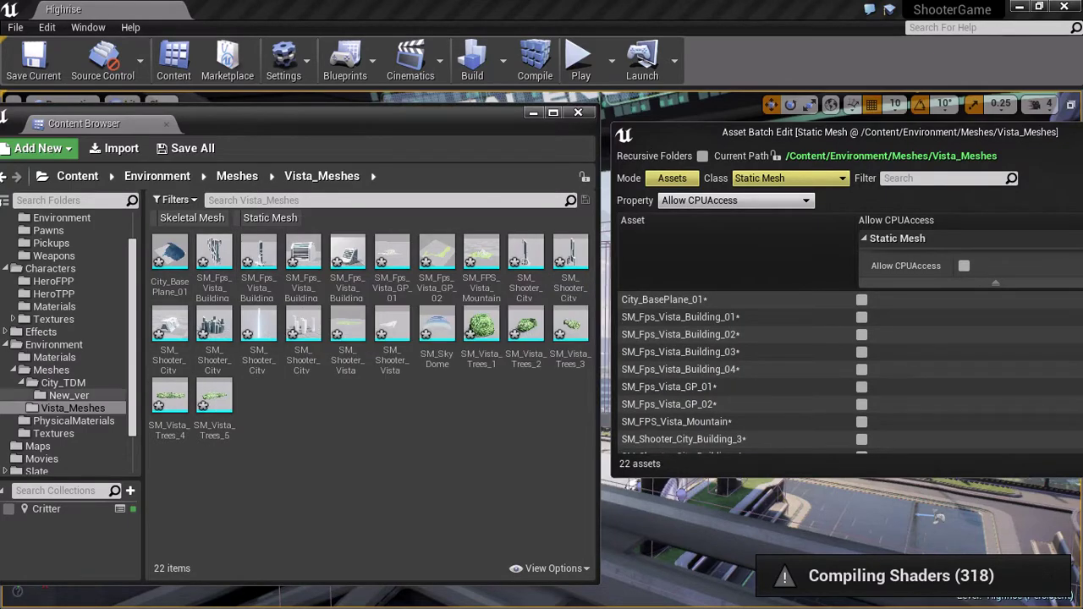
{"action": "left_click", "coordinate": [69, 395]}
{"action": "left_click", "coordinate": [63, 383]}
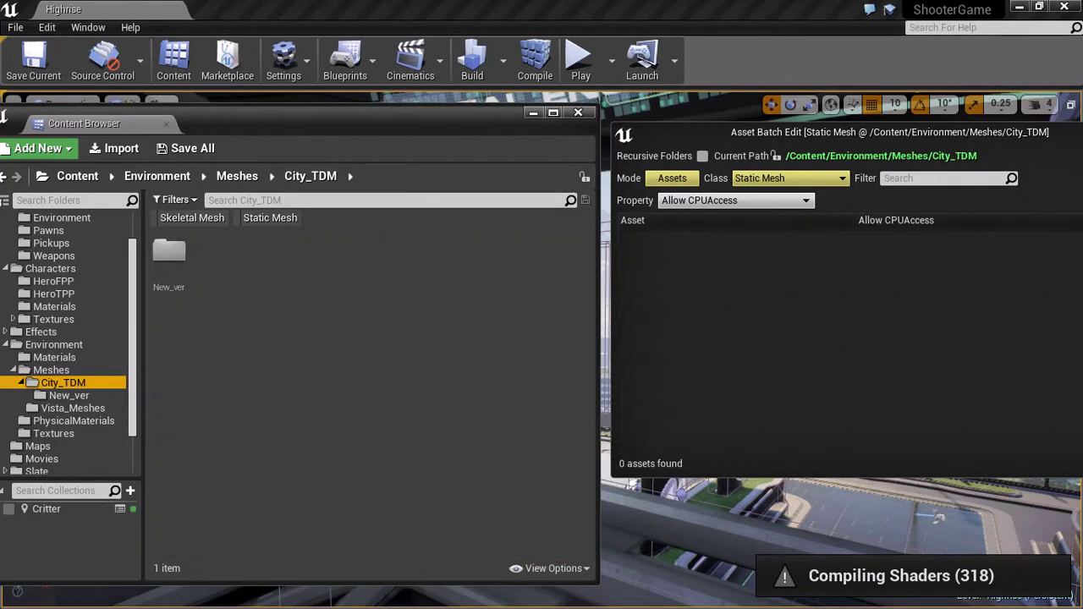
{"action": "left_click", "coordinate": [51, 370]}
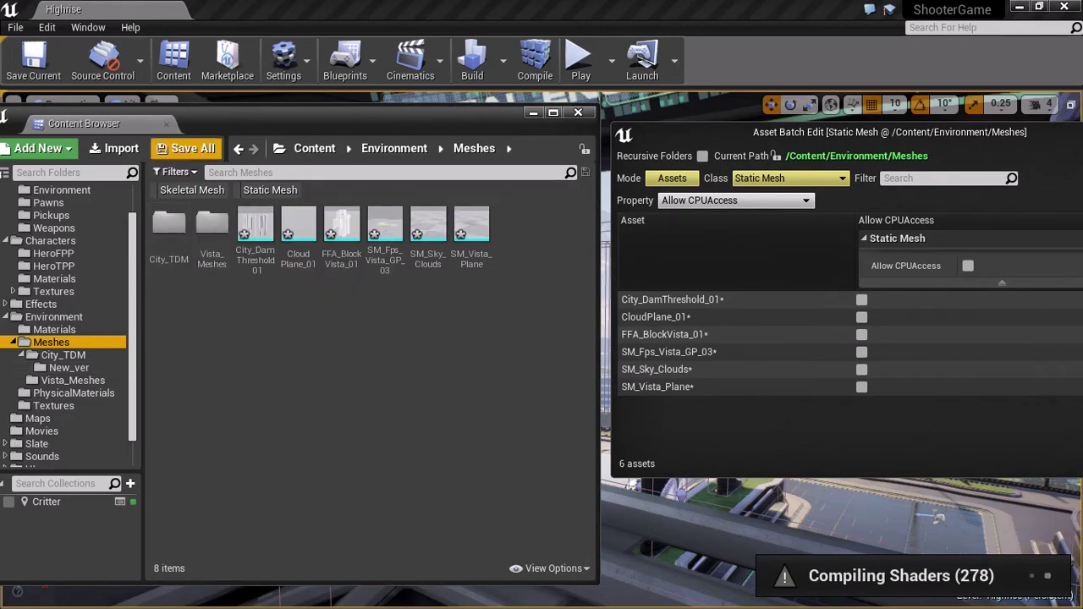
- Bring the Content Browser fully into view and open the Blueprints/Weapons folder
{"action": "left_click_drag", "start_coordinate": [222, 116], "coordinate": [237, 118]}
{"action": "scroll", "coordinate": [75, 329], "scroll_direction": "up", "scroll_amount": 2}
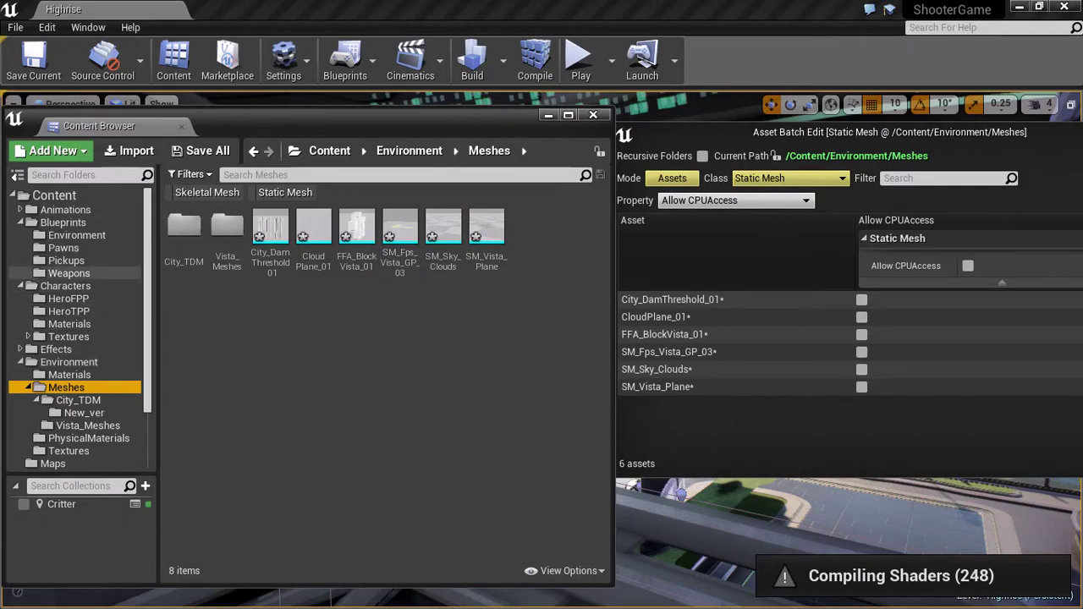
{"action": "left_click", "coordinate": [68, 273]}
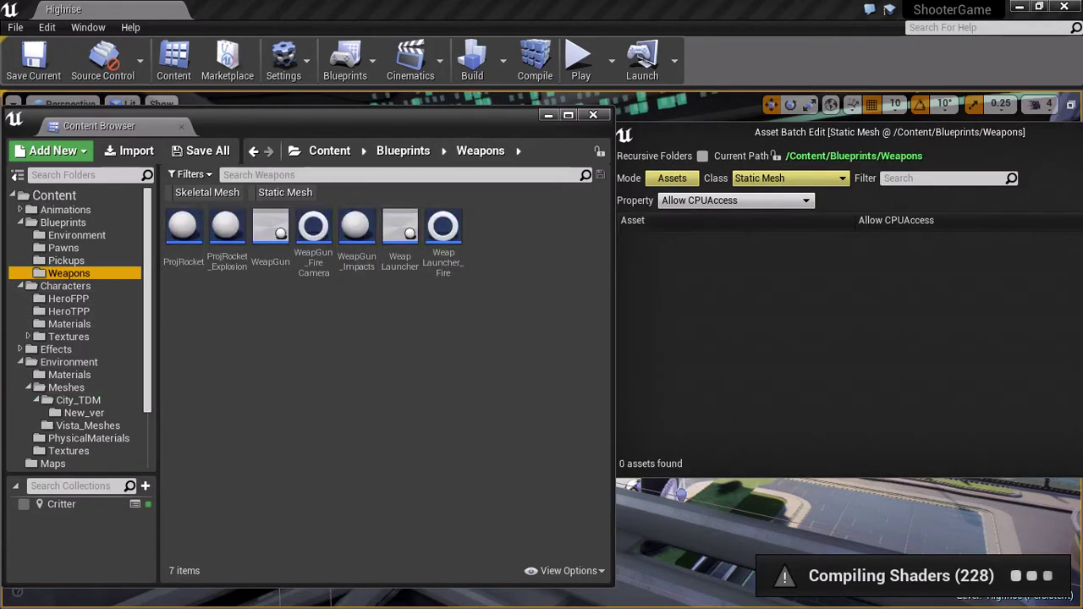
- Switch Asset Batch Edit to Blueprints mode and list the blueprints of the Shooter Weapon class
{"action": "left_click", "coordinate": [672, 178]}
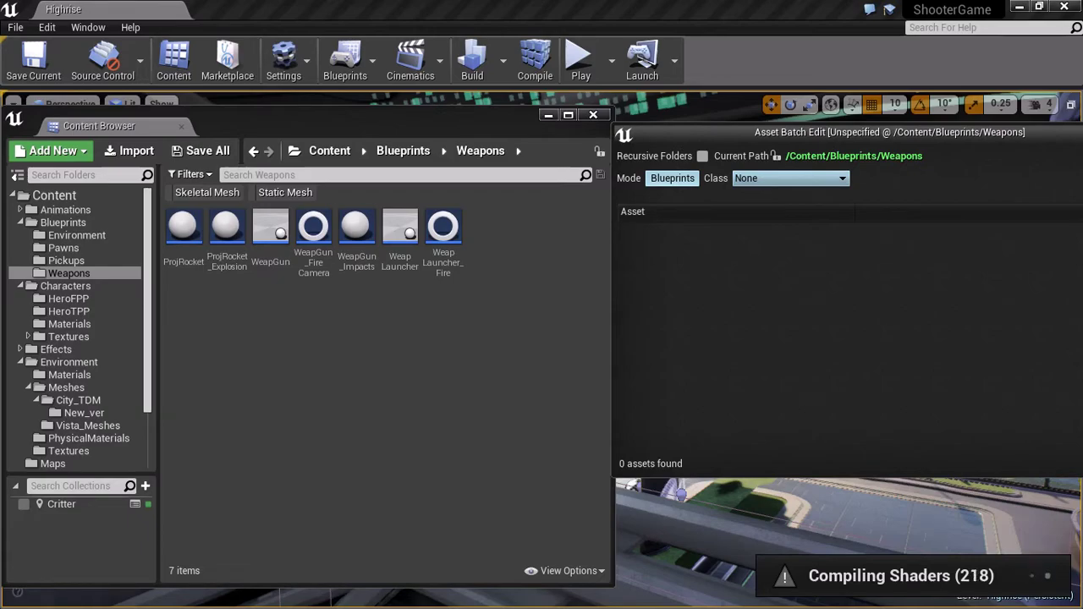
{"action": "left_click", "coordinate": [672, 178]}
{"action": "left_click", "coordinate": [672, 177]}
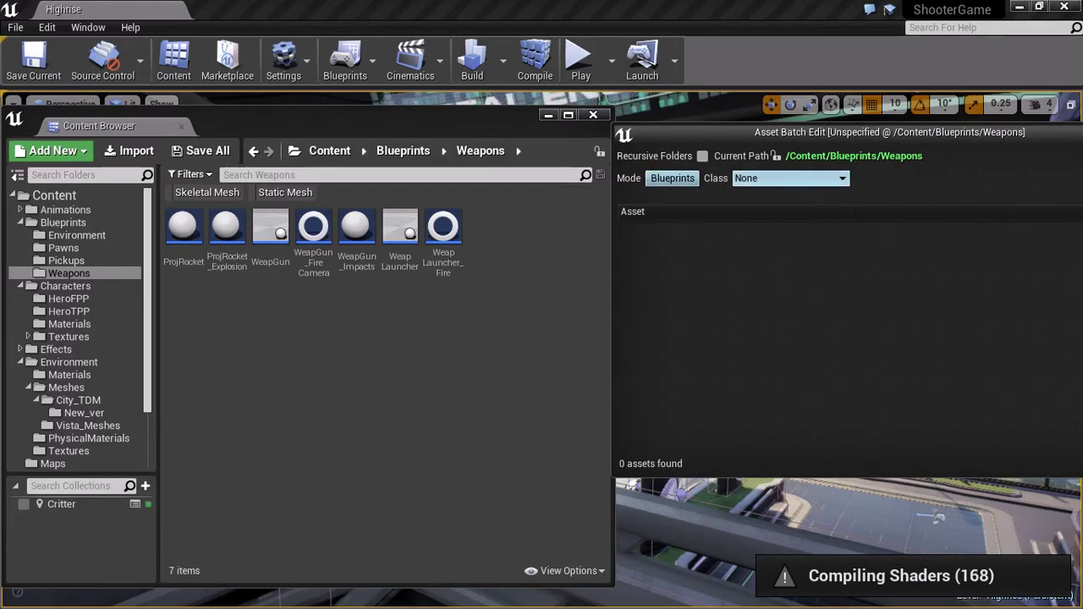
{"action": "left_click", "coordinate": [790, 178]}
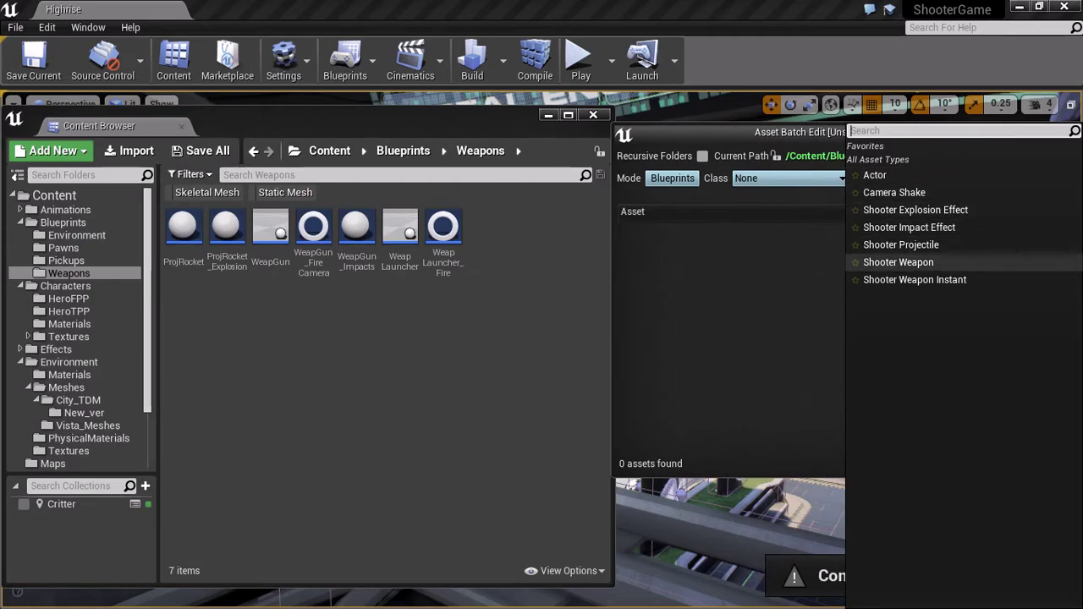
{"action": "left_click", "coordinate": [898, 262]}
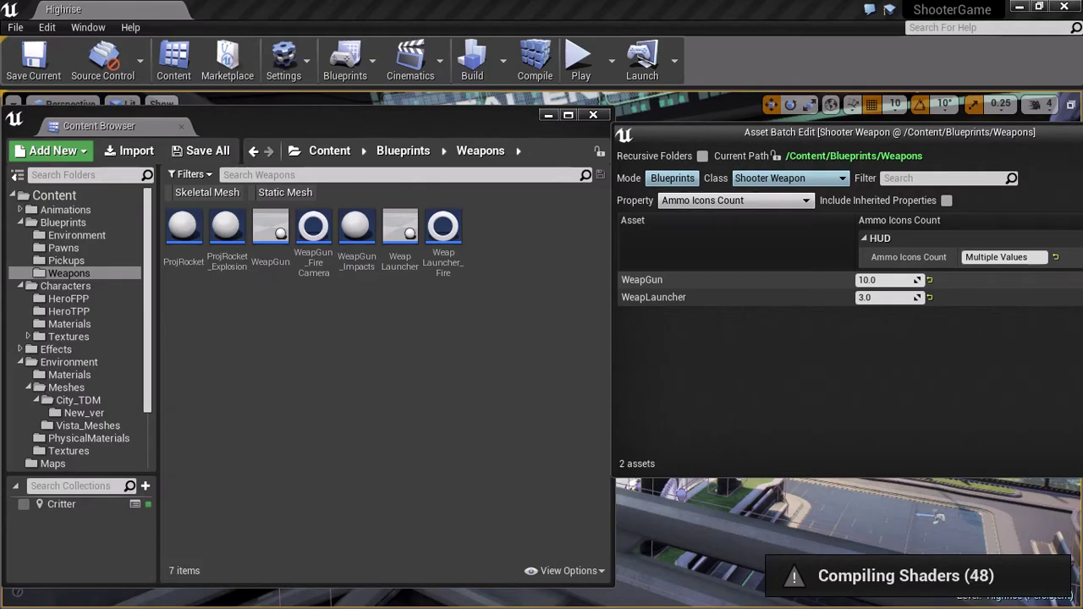
- Compare the weapon blueprints' Muzzle FX and Ammo Icons Count values, and display their Fire Sound property
{"action": "left_click", "coordinate": [735, 200]}
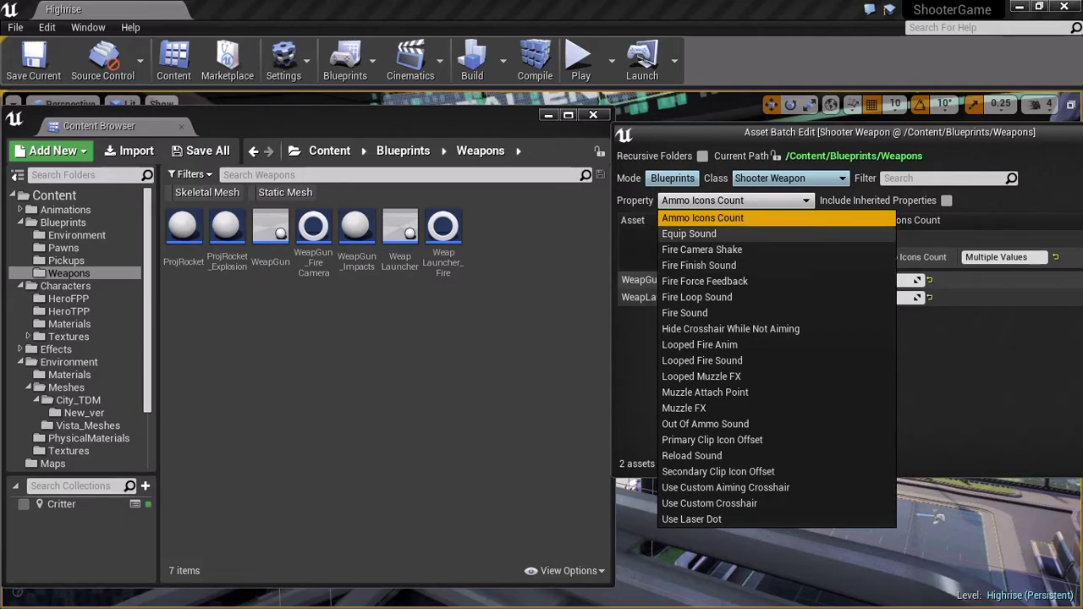
{"action": "left_click", "coordinate": [735, 408]}
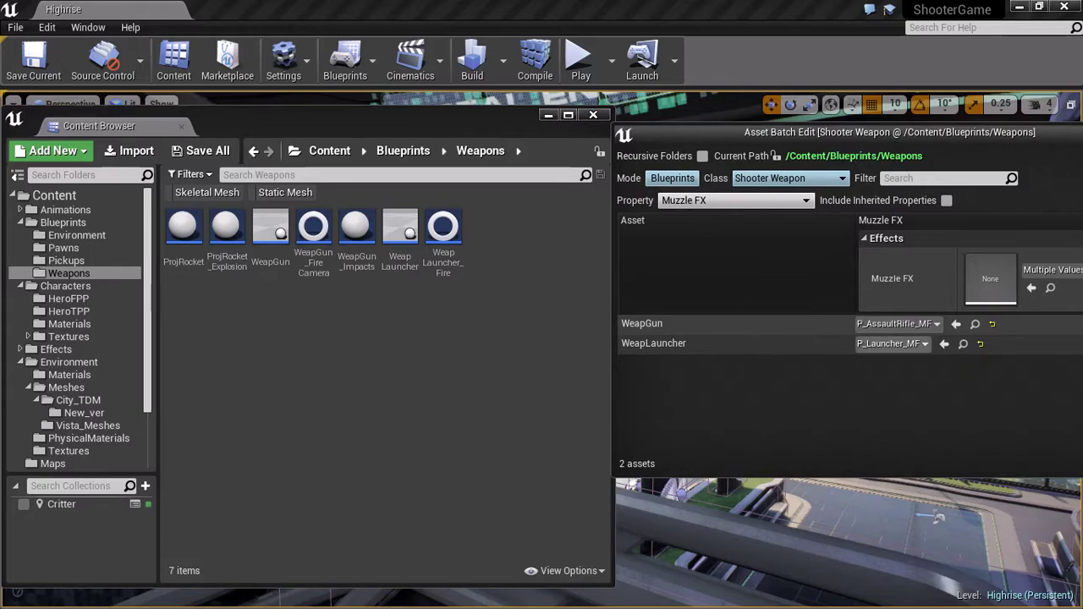
{"action": "left_click", "coordinate": [735, 201]}
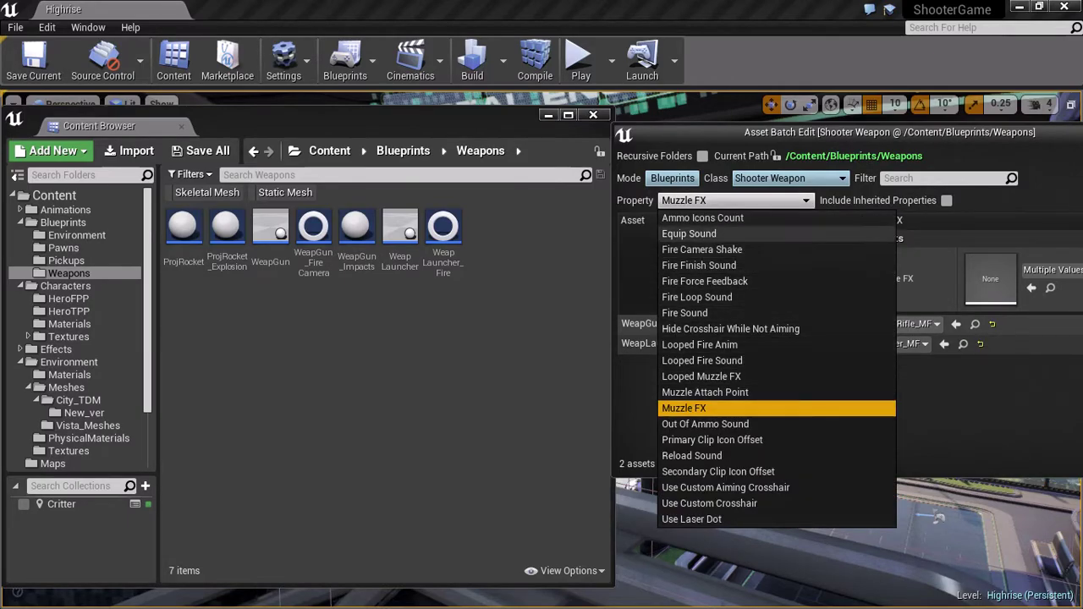
{"action": "left_click", "coordinate": [702, 218]}
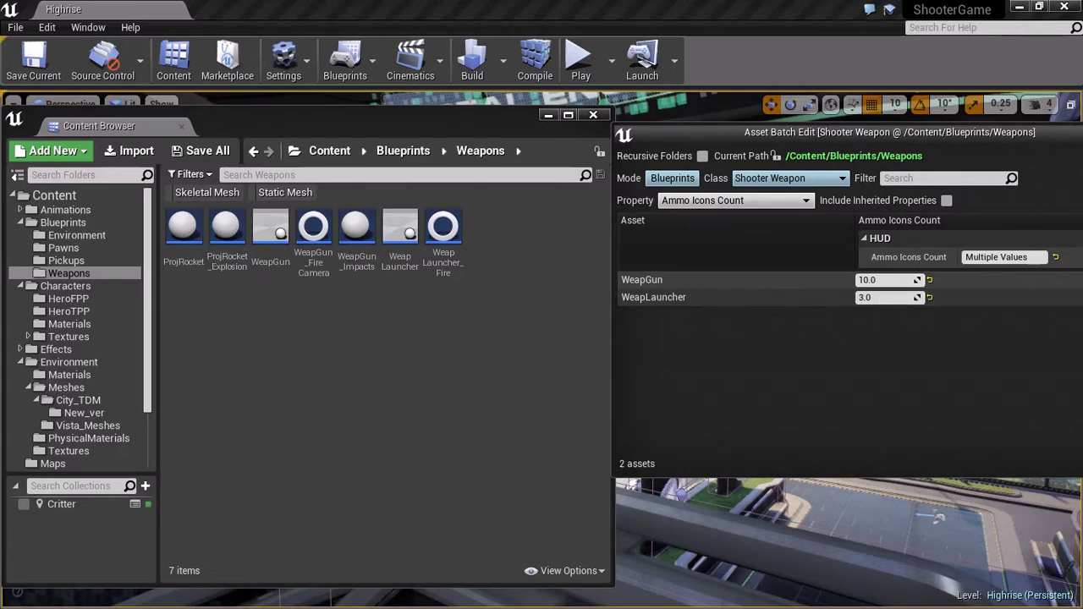
{"action": "left_click", "coordinate": [735, 200]}
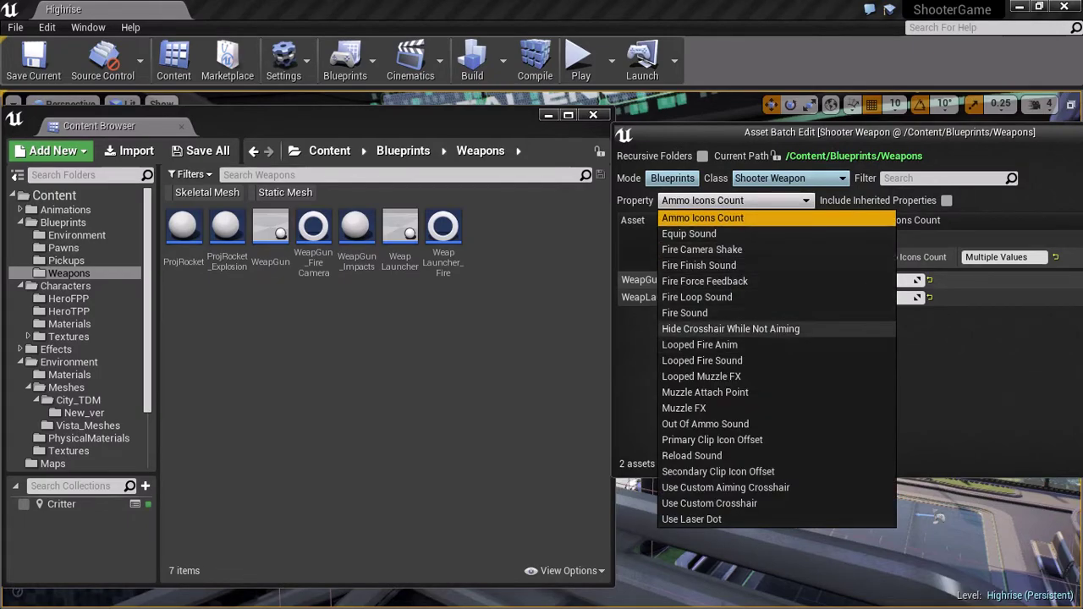
{"action": "left_click", "coordinate": [685, 313]}
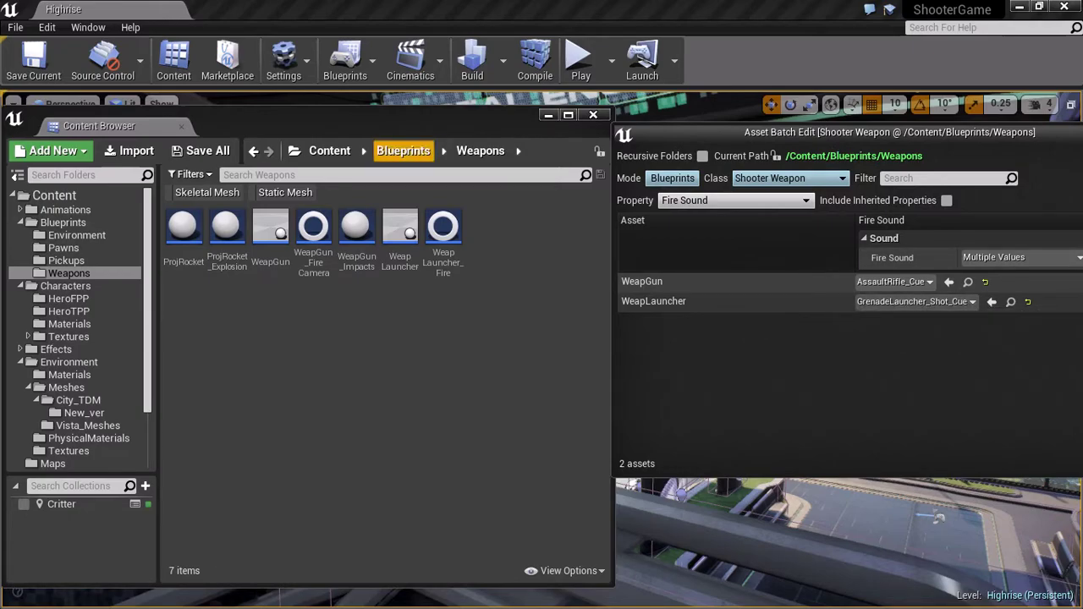
- Look through the Asset Batch Edit plugin options in the Project Settings and close the settings window
{"action": "left_click", "coordinate": [47, 27]}
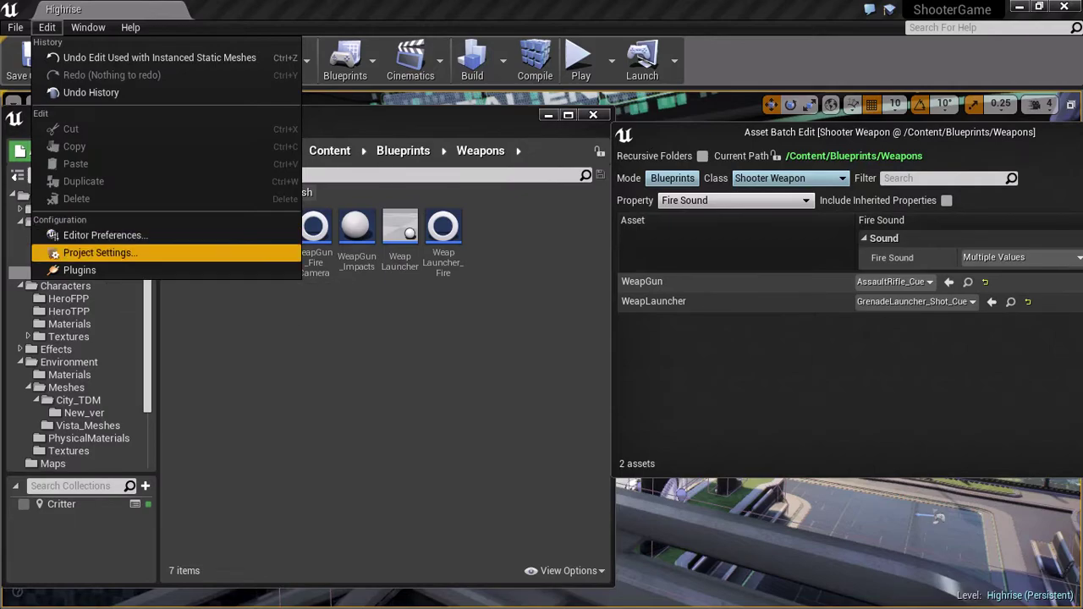
{"action": "left_click", "coordinate": [100, 253]}
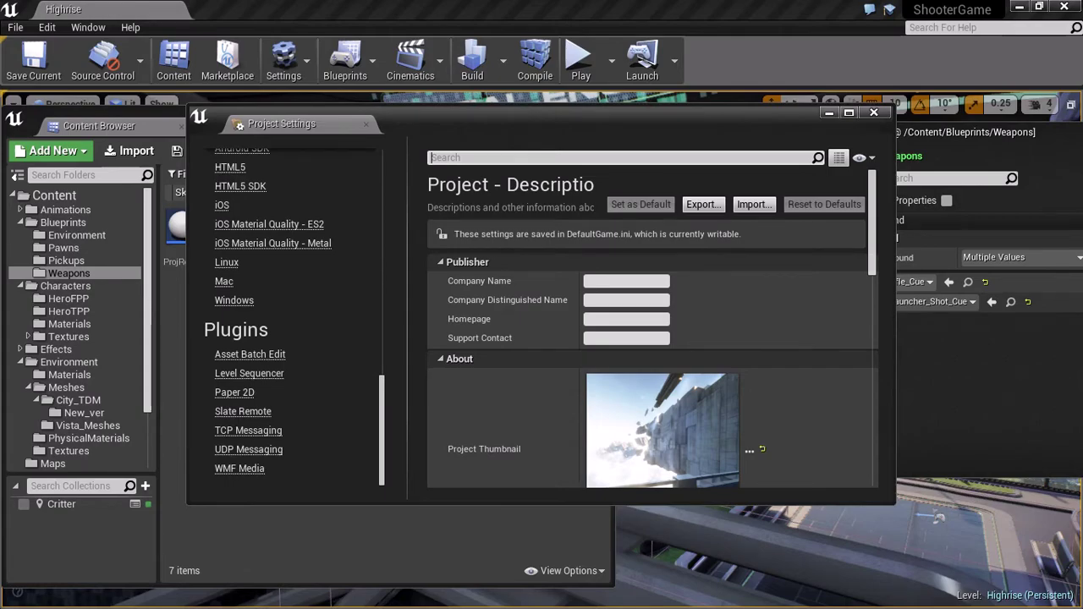
{"action": "scroll", "coordinate": [288, 322], "scroll_direction": "up", "scroll_amount": 5}
{"action": "scroll", "coordinate": [287, 322], "scroll_direction": "up", "scroll_amount": 10}
{"action": "scroll", "coordinate": [288, 321], "scroll_direction": "down", "scroll_amount": 15}
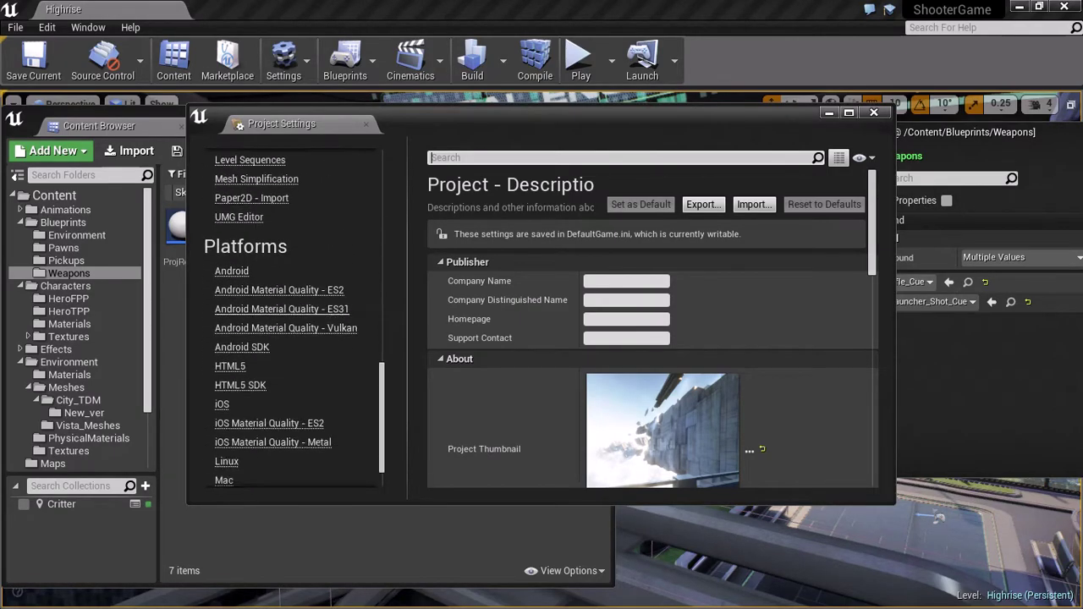
{"action": "left_click", "coordinate": [250, 354]}
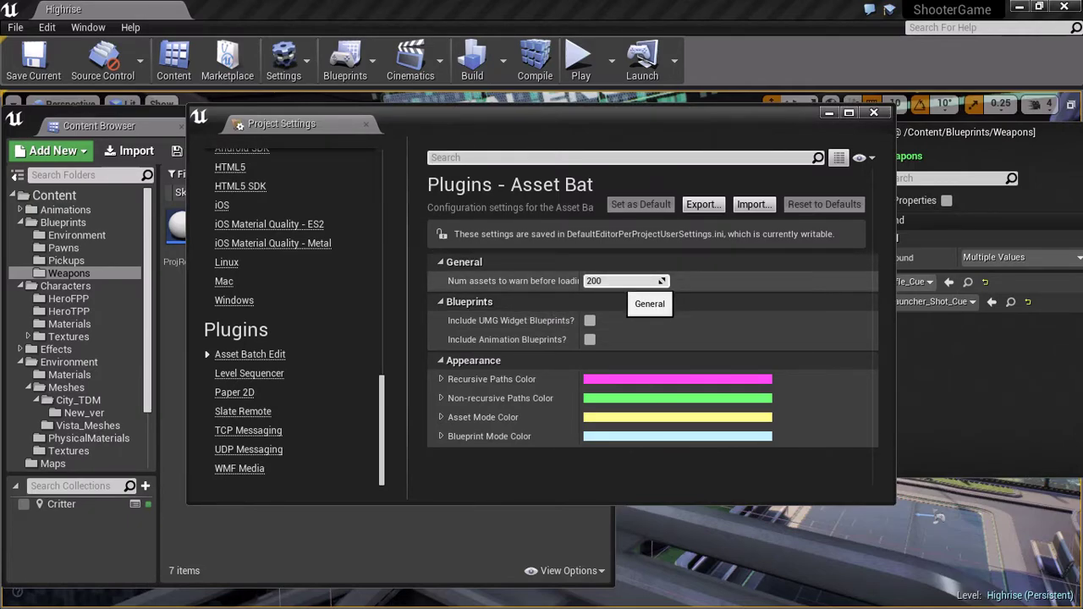
{"action": "left_click", "coordinate": [873, 112]}
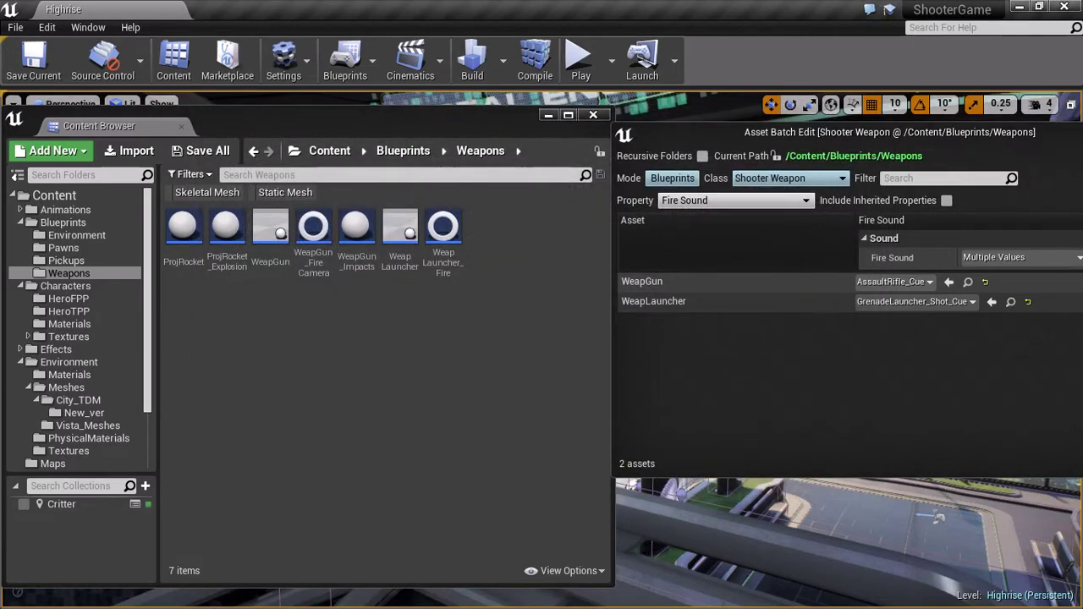
- Open the Environment/Materials folder, and move on to the neighbouring Meshes folder
{"action": "scroll", "coordinate": [85, 384], "scroll_direction": "down", "scroll_amount": 3}
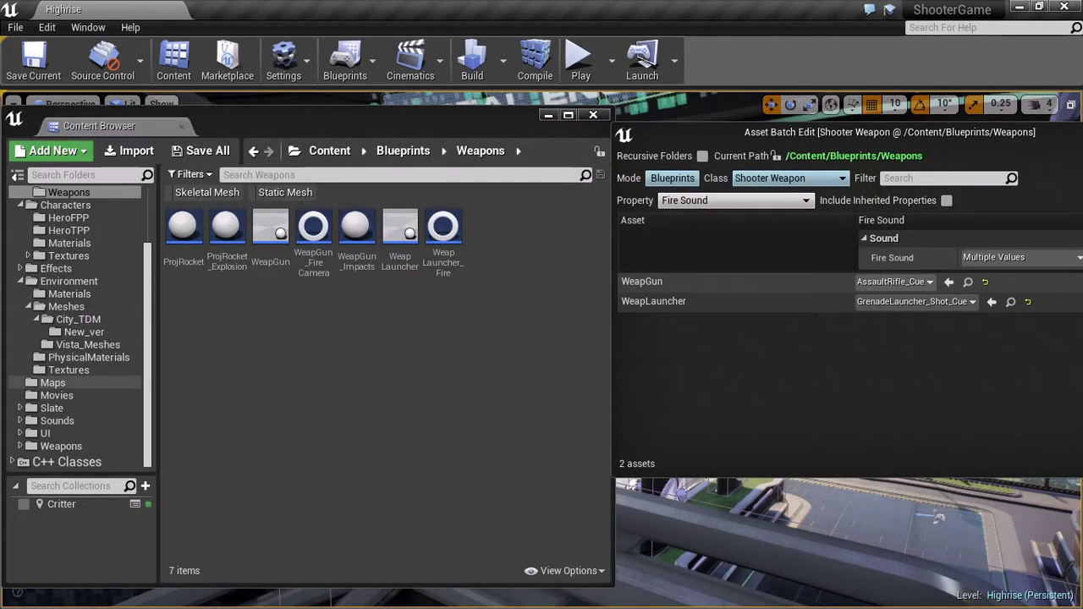
{"action": "scroll", "coordinate": [85, 383], "scroll_direction": "up", "scroll_amount": 2}
{"action": "left_click", "coordinate": [85, 346]}
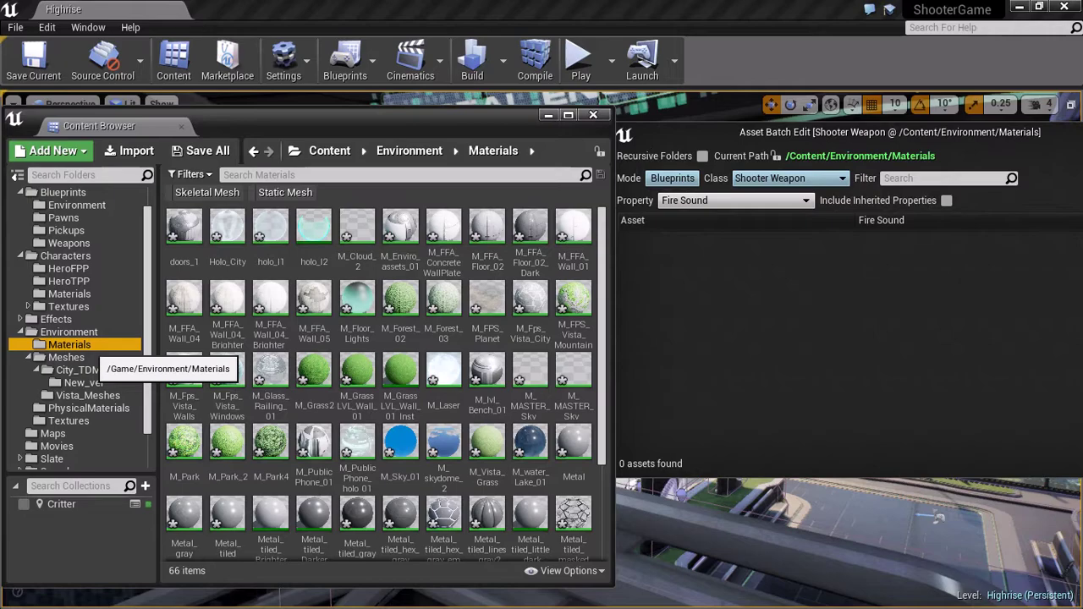
{"action": "left_click", "coordinate": [84, 358]}
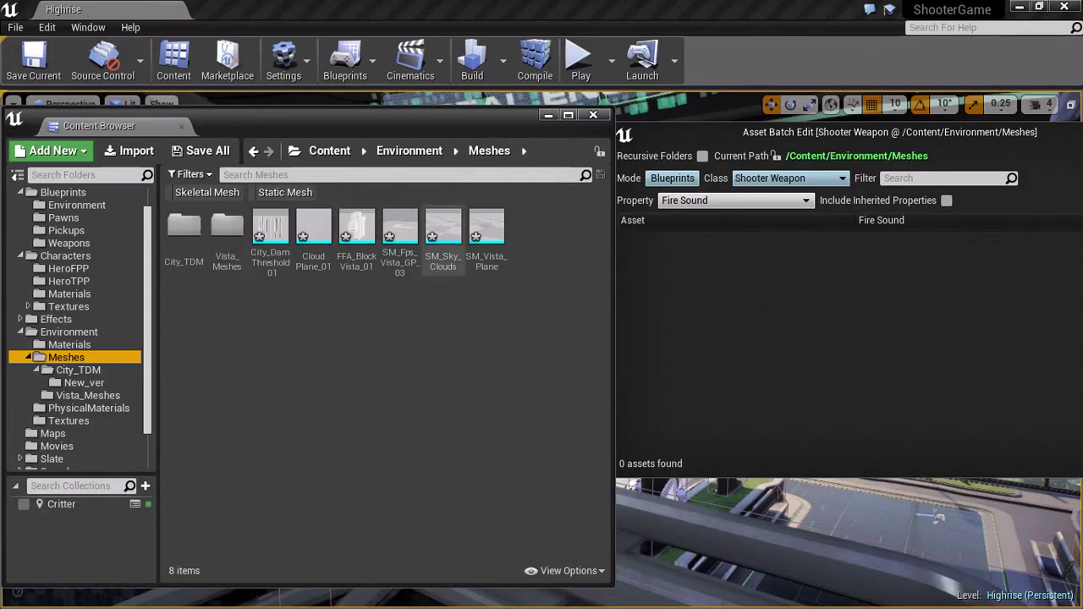
- Switch Asset Batch Edit back to Assets mode with the Static Mesh class and move its window fully into view
{"action": "left_click", "coordinate": [672, 178]}
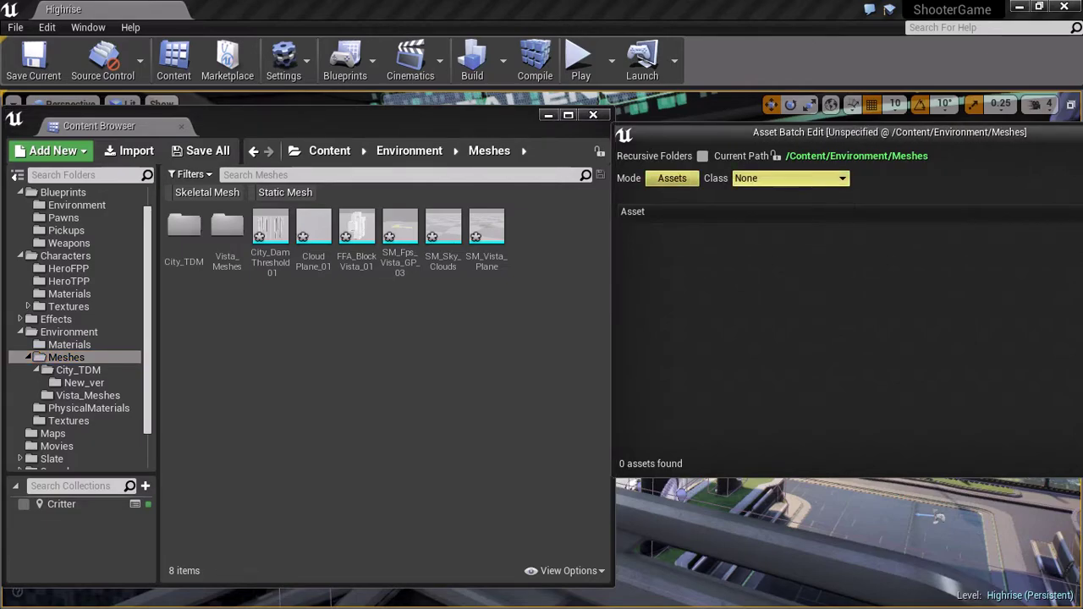
{"action": "left_click", "coordinate": [789, 178]}
{"action": "left_click", "coordinate": [888, 175]}
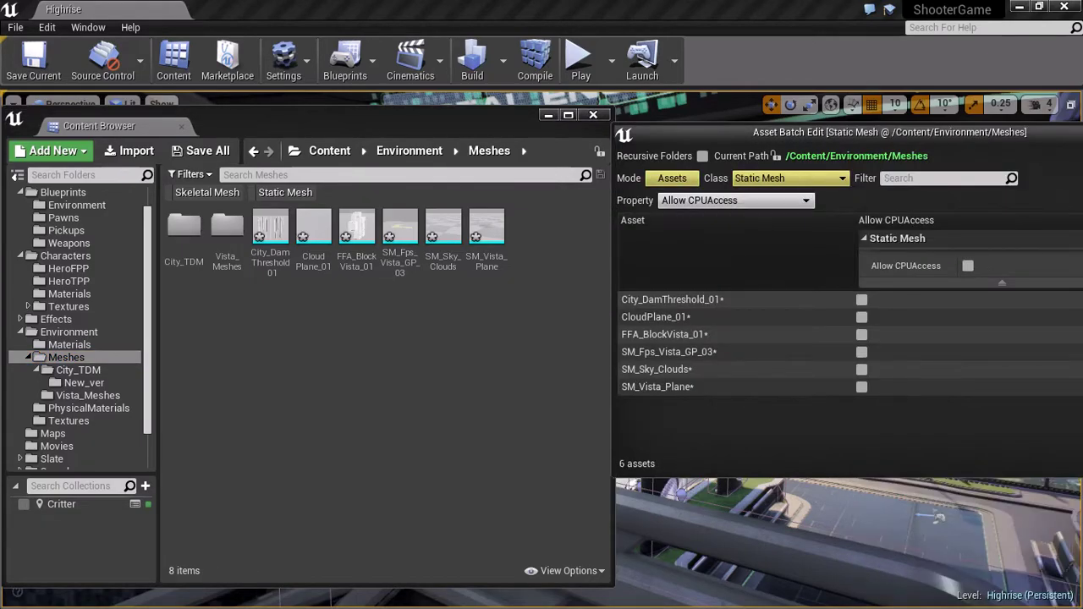
{"action": "left_click_drag", "start_coordinate": [889, 132], "coordinate": [794, 213]}
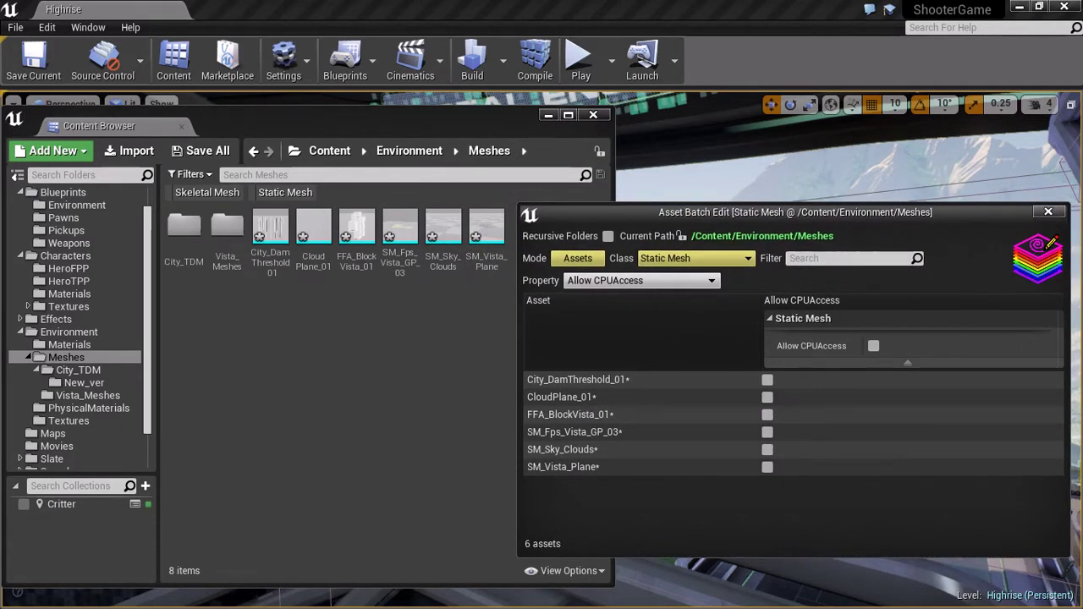
{"action": "key", "text": "super"}
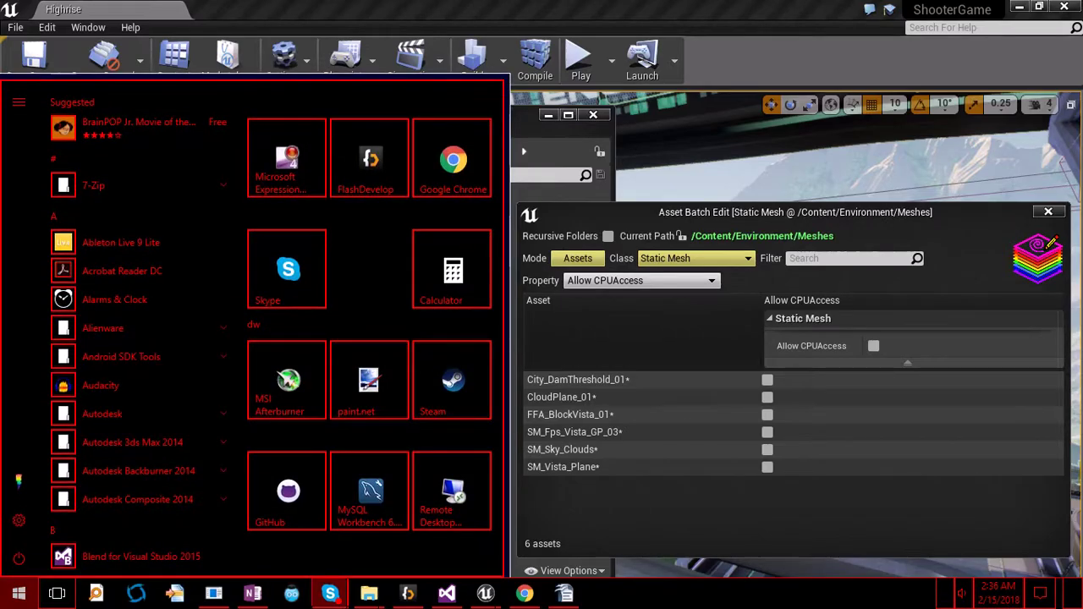